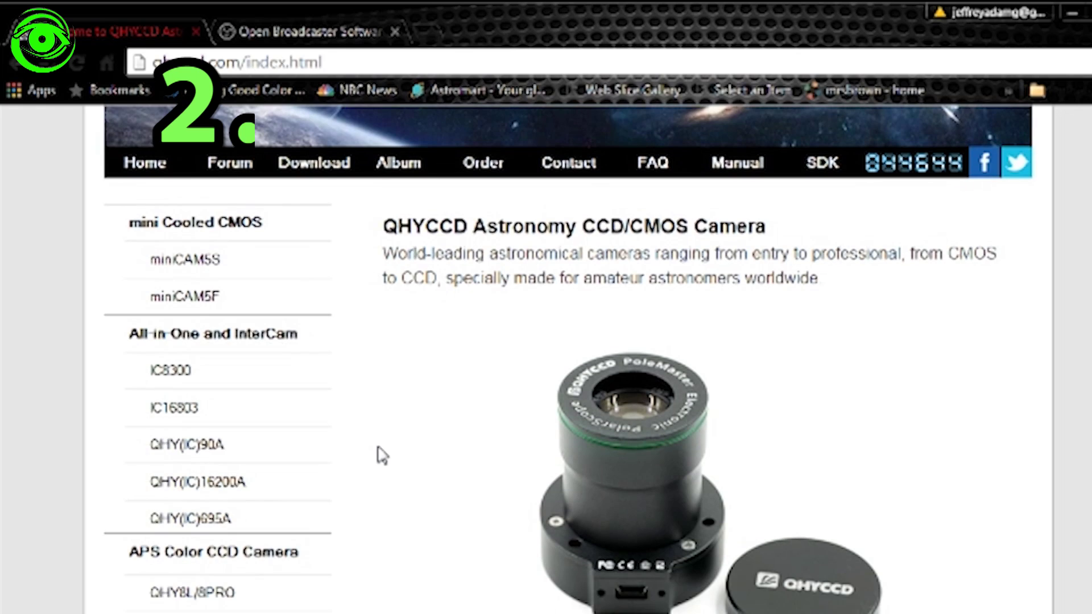
- Go to the QHYCCD Download page and scroll down to the PoleMaster driver and V110 software
{"action": "scroll", "coordinate": [380, 454], "scroll_direction": "up", "scroll_amount": 1}
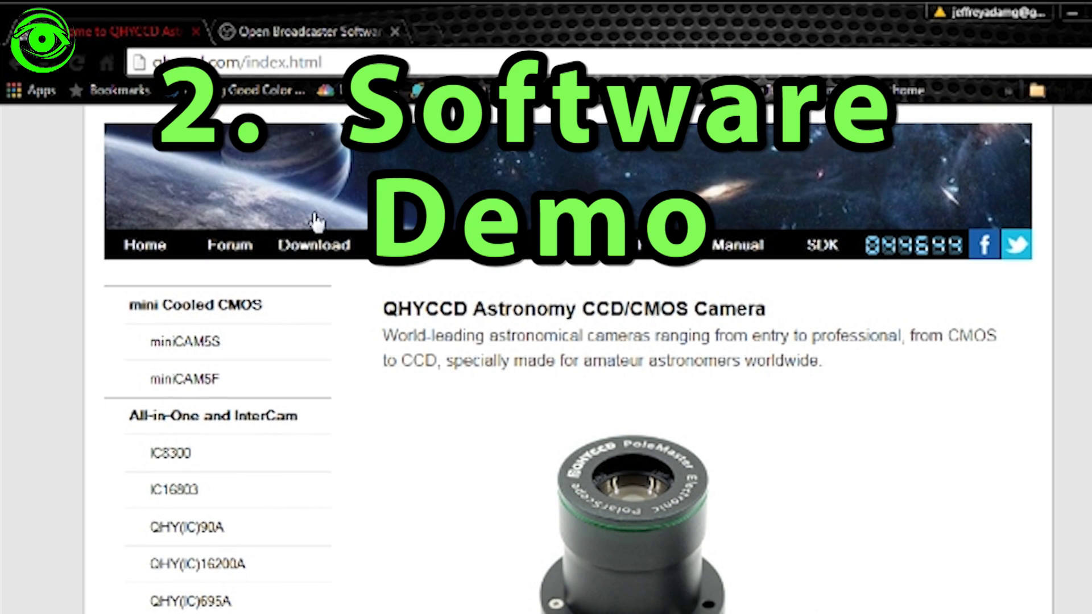
{"action": "left_click", "coordinate": [313, 244]}
{"action": "scroll", "coordinate": [556, 394], "scroll_direction": "down", "scroll_amount": 2}
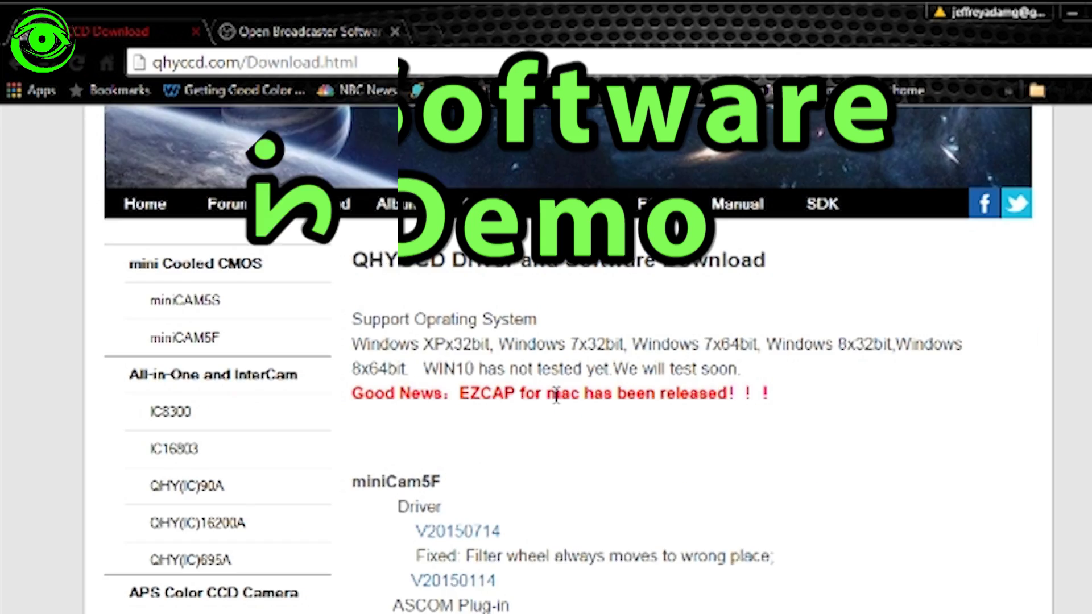
{"action": "scroll", "coordinate": [557, 394], "scroll_direction": "down", "scroll_amount": 15}
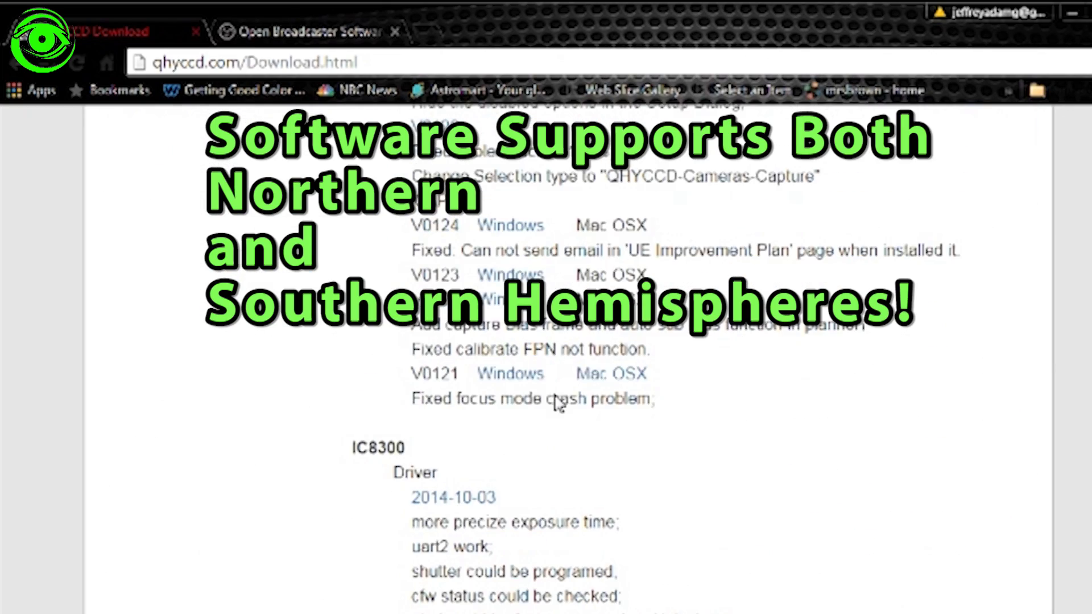
{"action": "scroll", "coordinate": [557, 402], "scroll_direction": "down", "scroll_amount": 20}
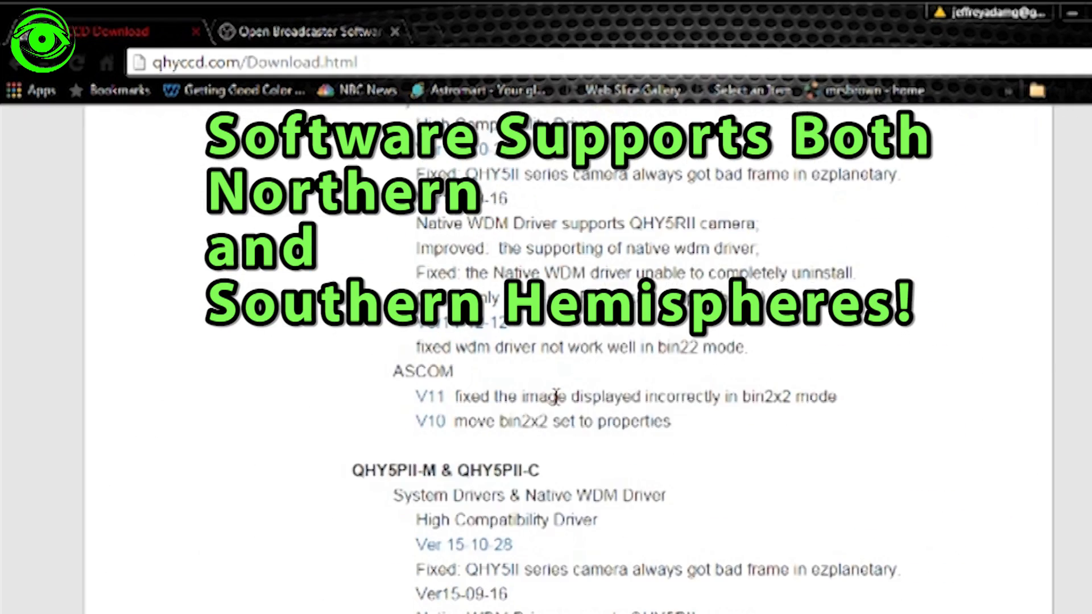
{"action": "scroll", "coordinate": [556, 396], "scroll_direction": "down", "scroll_amount": 20}
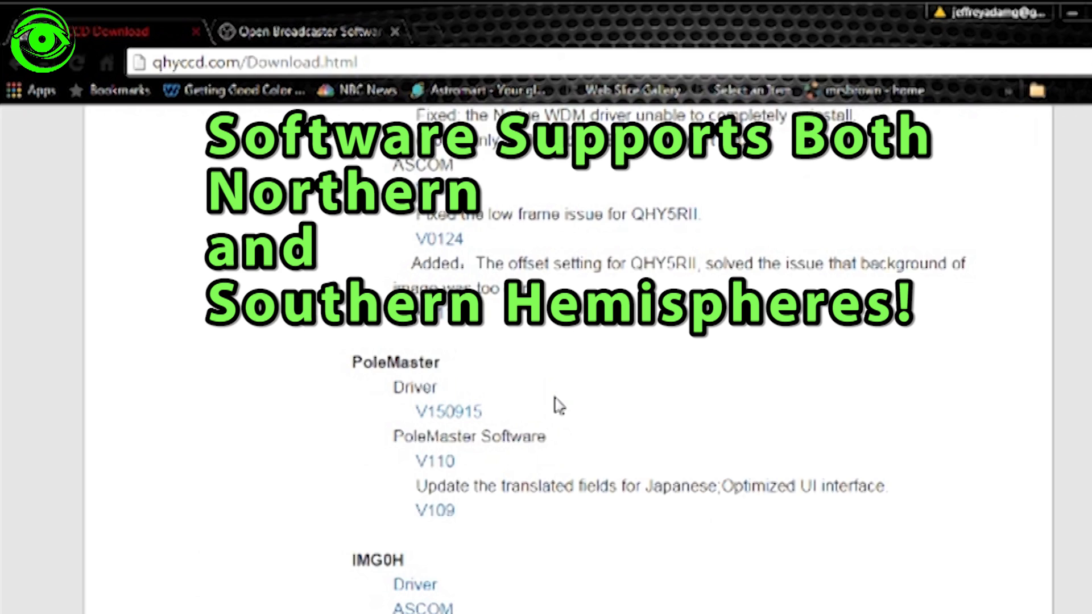
{"action": "scroll", "coordinate": [557, 400], "scroll_direction": "down", "scroll_amount": 3}
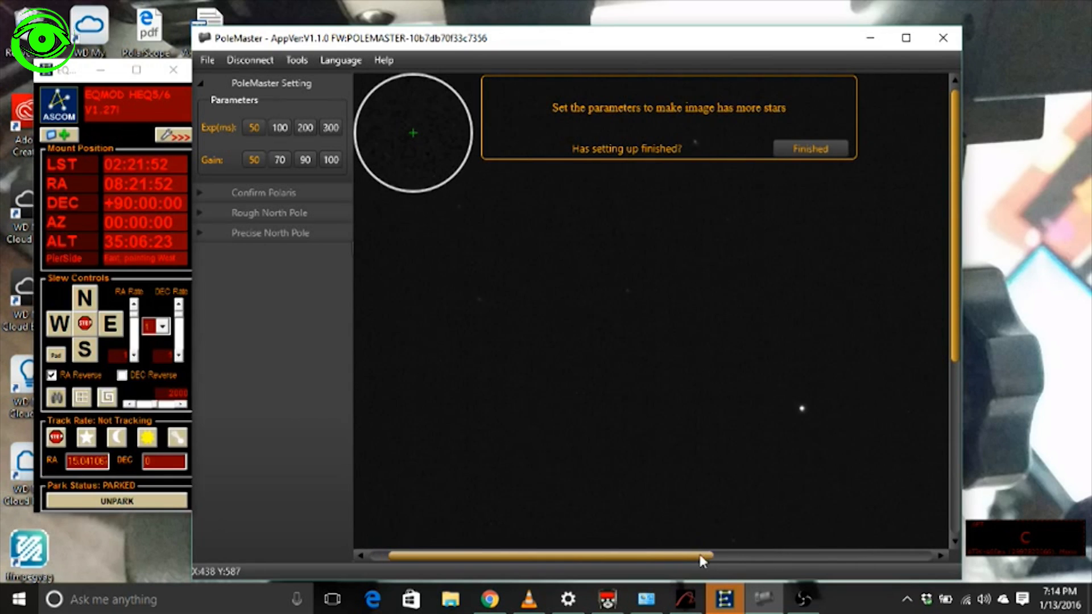
- Maximize the PoleMaster window and minimize EQMOD so the star view fills the screen
{"action": "left_click_drag", "start_coordinate": [700, 556], "coordinate": [784, 555]}
{"action": "left_click", "coordinate": [907, 37]}
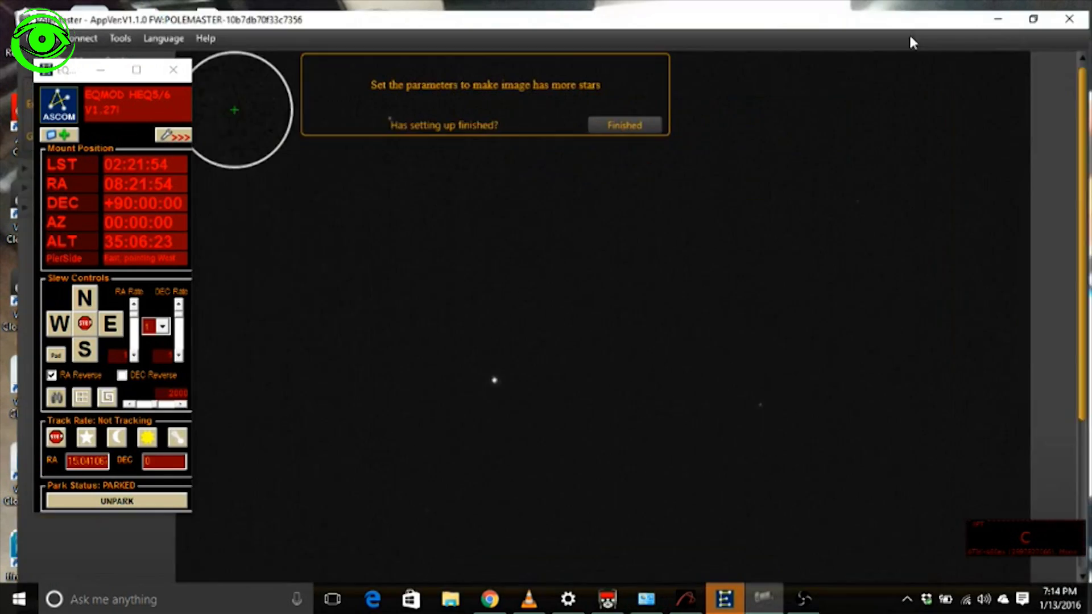
{"action": "left_click", "coordinate": [101, 70]}
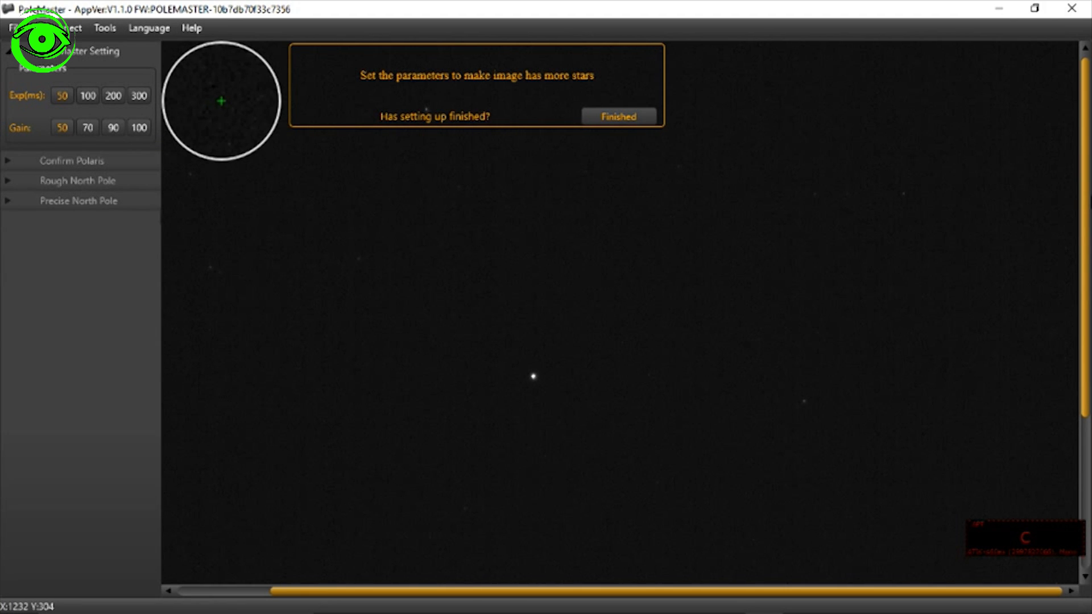
- Set exposure to 100 ms and gain to 90 for more stars, then confirm with Finished
{"action": "left_click", "coordinate": [114, 95]}
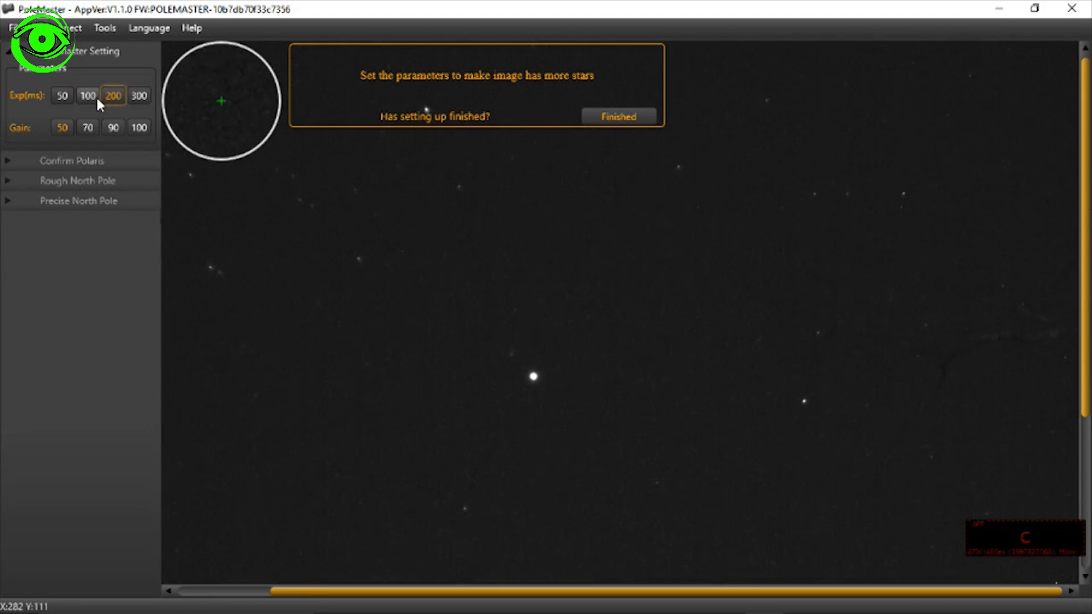
{"action": "left_click", "coordinate": [93, 131]}
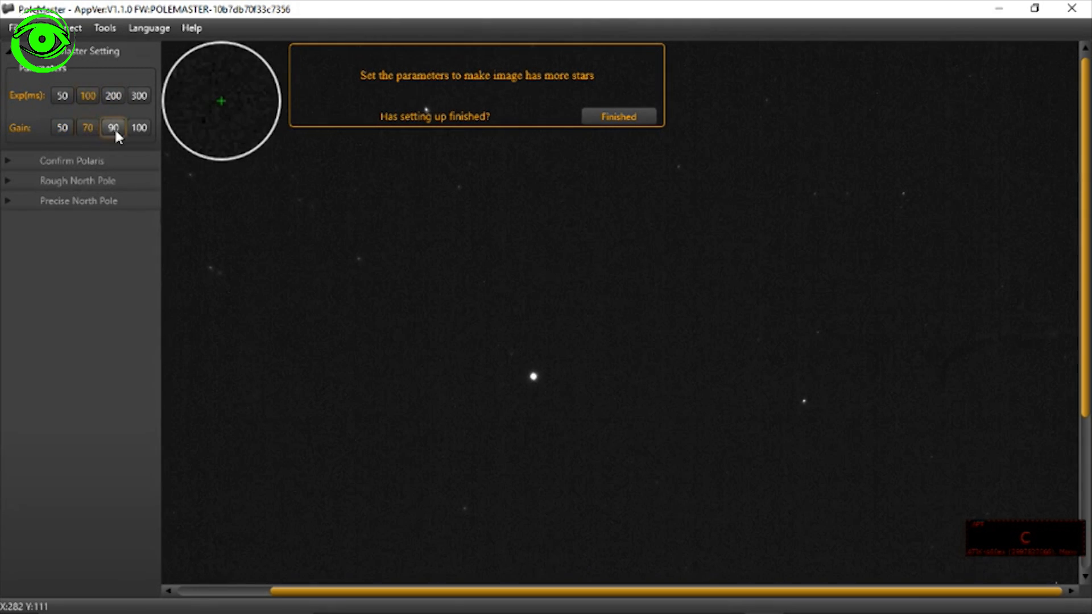
{"action": "left_click", "coordinate": [114, 128]}
{"action": "left_click", "coordinate": [619, 116]}
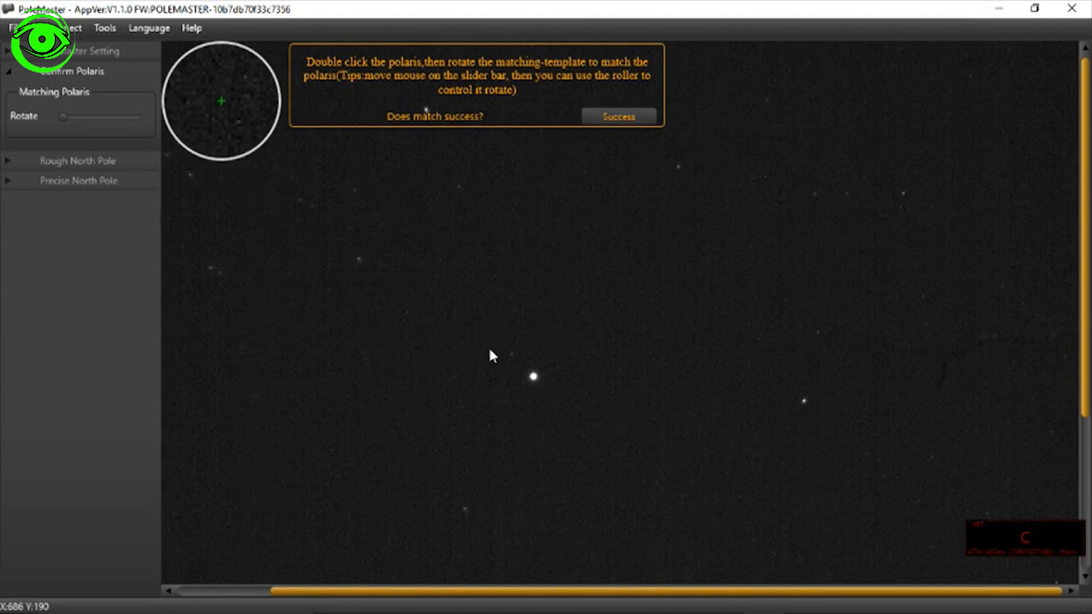
- Mark Polaris, rotate the template onto its neighbouring stars, and confirm the match with Success
{"action": "double_click", "coordinate": [533, 377]}
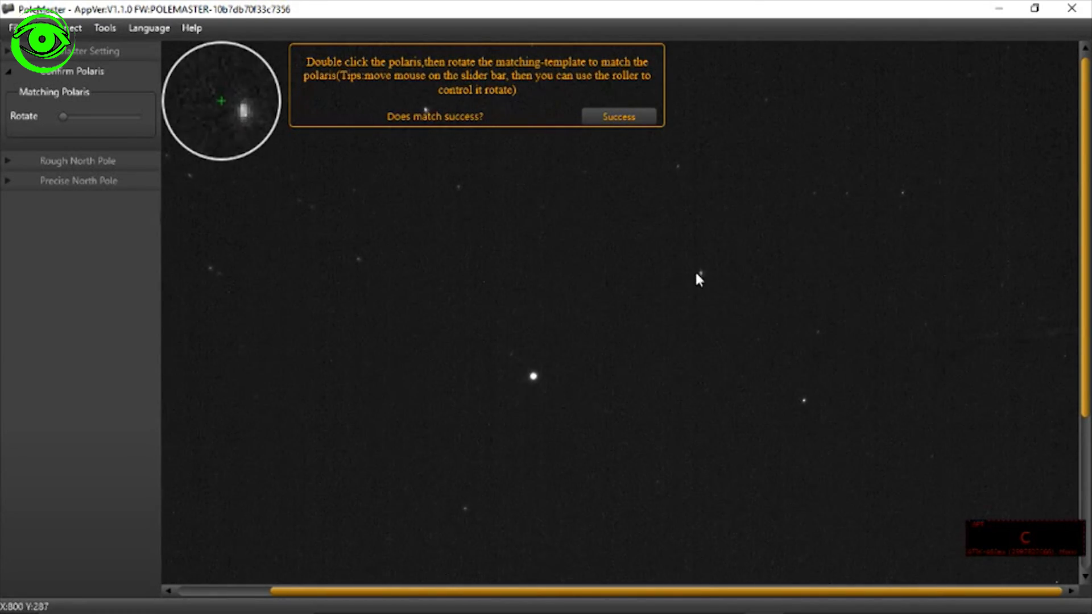
{"action": "double_click", "coordinate": [509, 382]}
{"action": "left_click", "coordinate": [116, 117]}
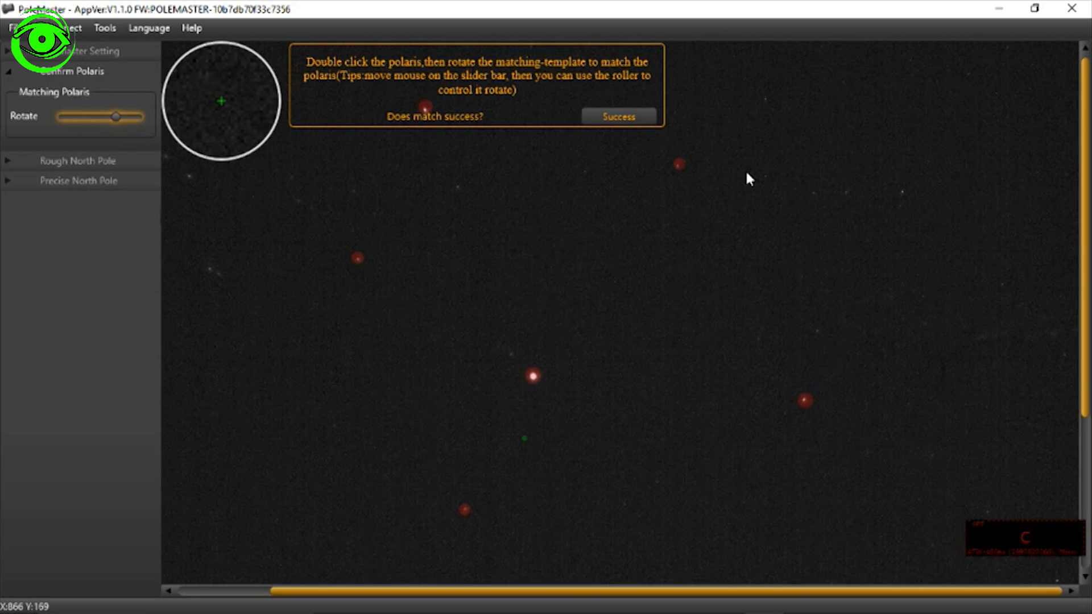
{"action": "left_click", "coordinate": [614, 116]}
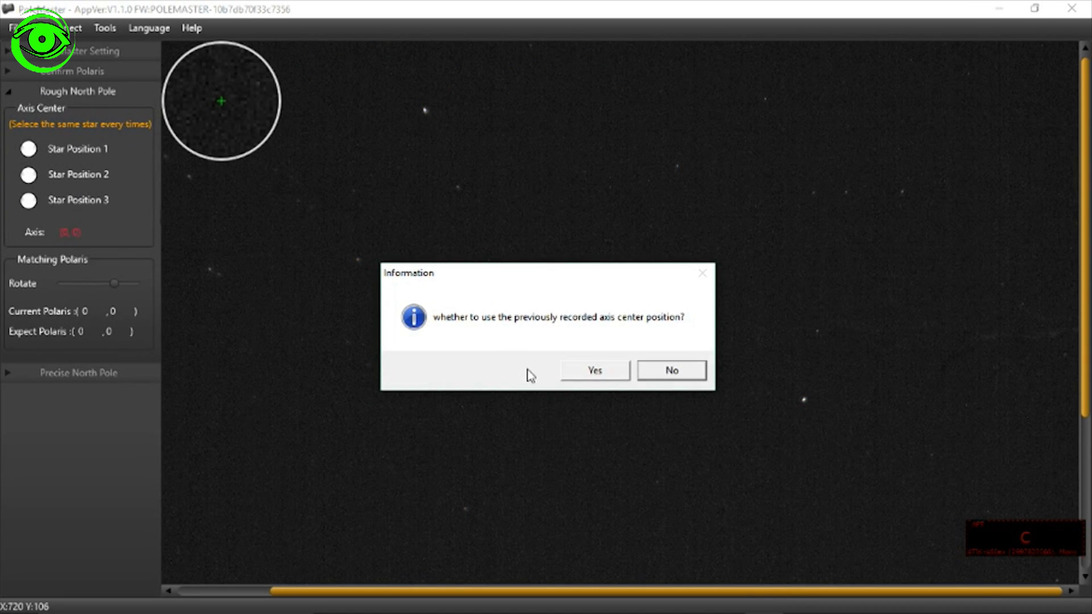
- Decline the recorded axis centre and record a star away from edge and centre as Star Position 1
{"action": "left_click", "coordinate": [671, 373]}
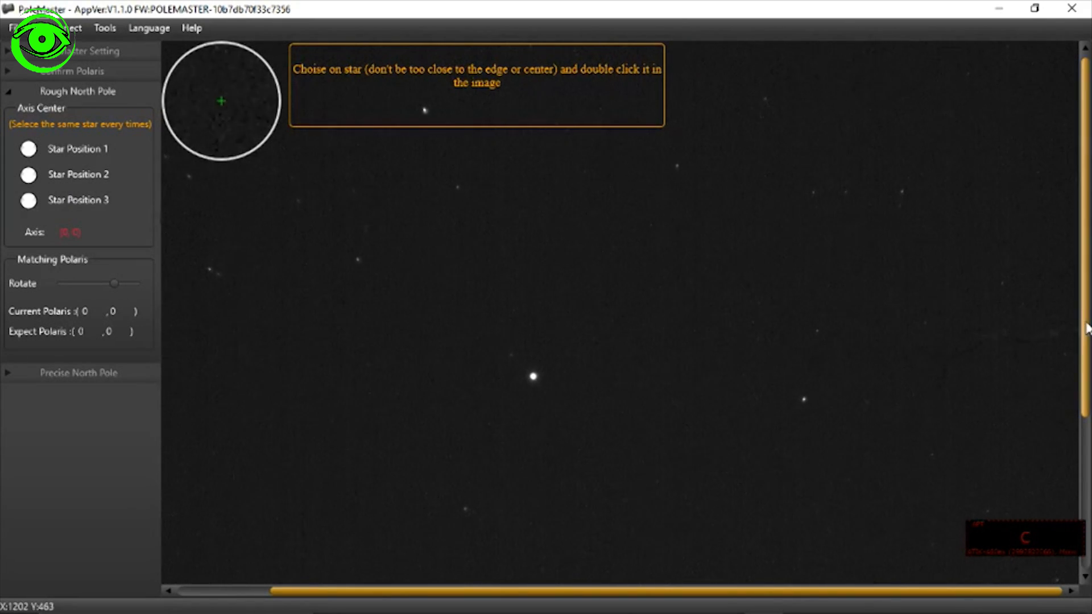
{"action": "left_click_drag", "start_coordinate": [1086, 330], "coordinate": [1078, 418]}
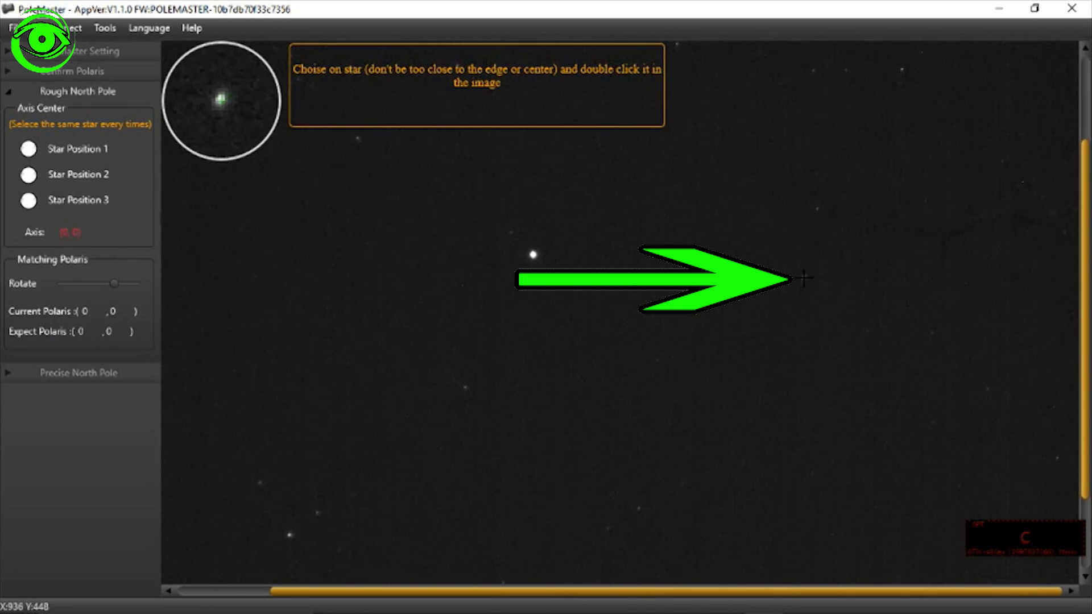
{"action": "double_click", "coordinate": [803, 277]}
- Bring up EQMOD, unpark the mount, set RA Rate to 4, and move the window right
{"action": "mouse_move", "coordinate": [450, 600]}
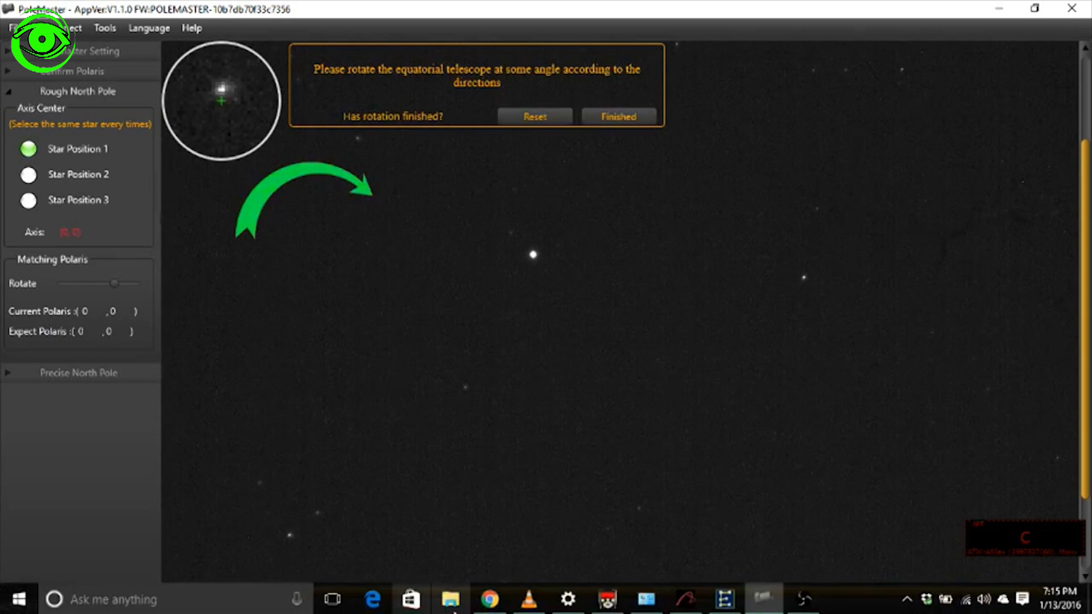
{"action": "left_click", "coordinate": [724, 600]}
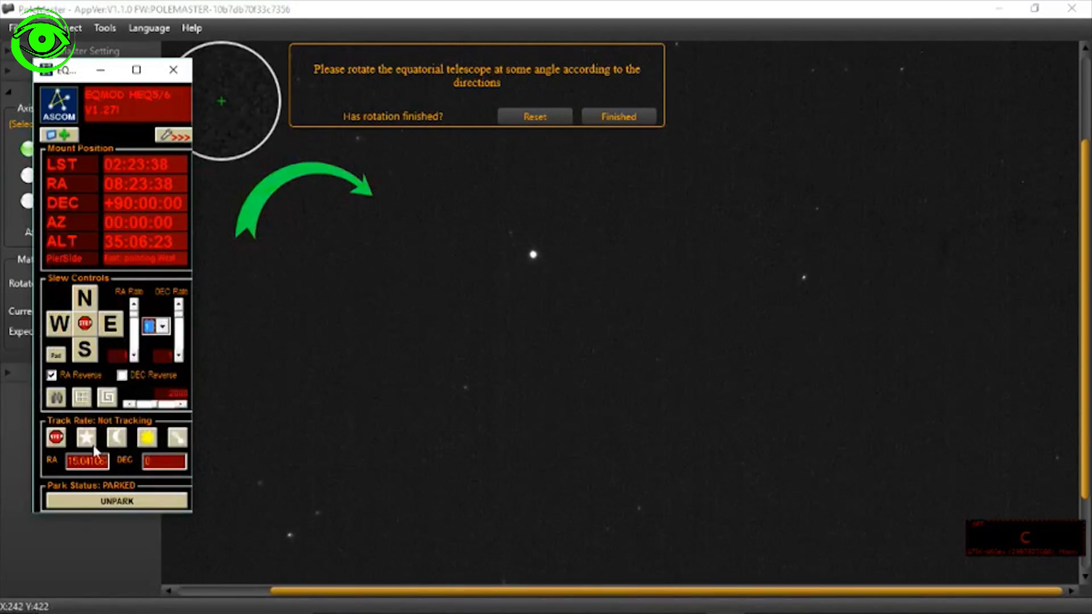
{"action": "left_click", "coordinate": [112, 507]}
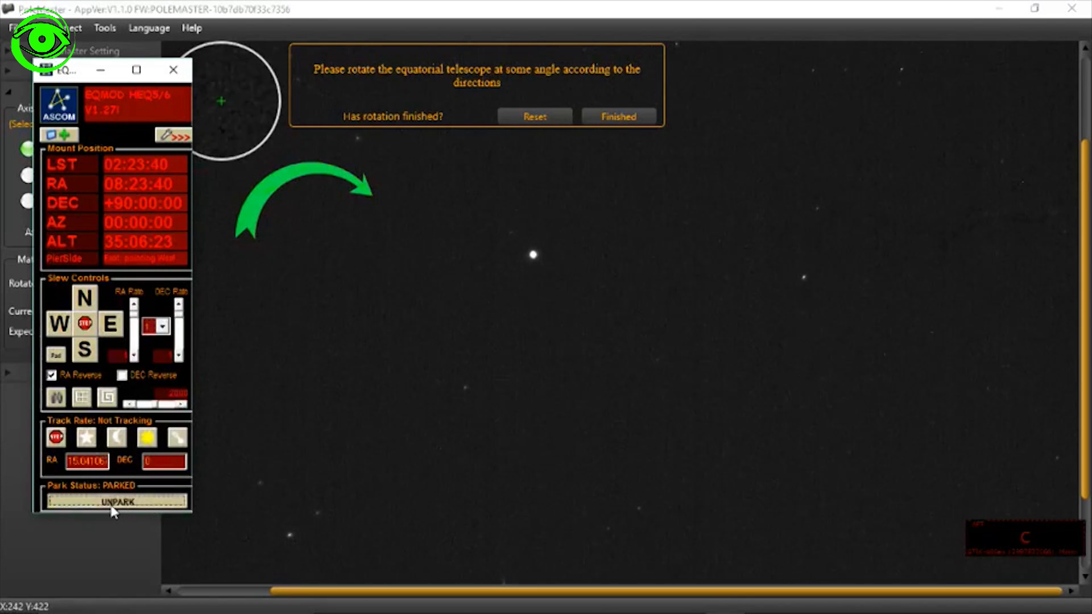
{"action": "left_click", "coordinate": [162, 326]}
{"action": "left_click", "coordinate": [149, 378]}
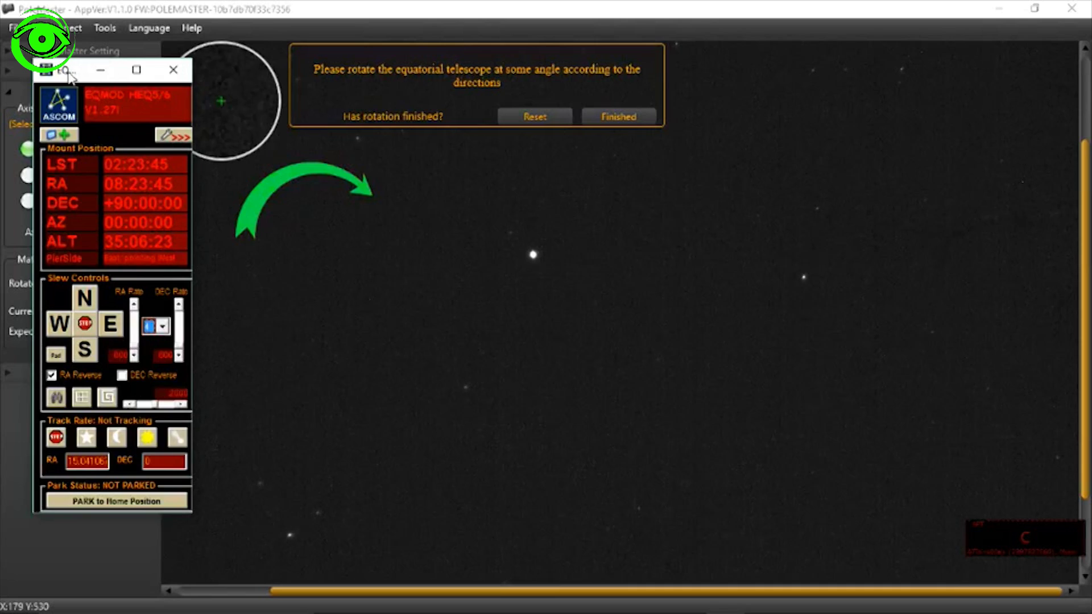
{"action": "left_click_drag", "start_coordinate": [67, 76], "coordinate": [932, 74]}
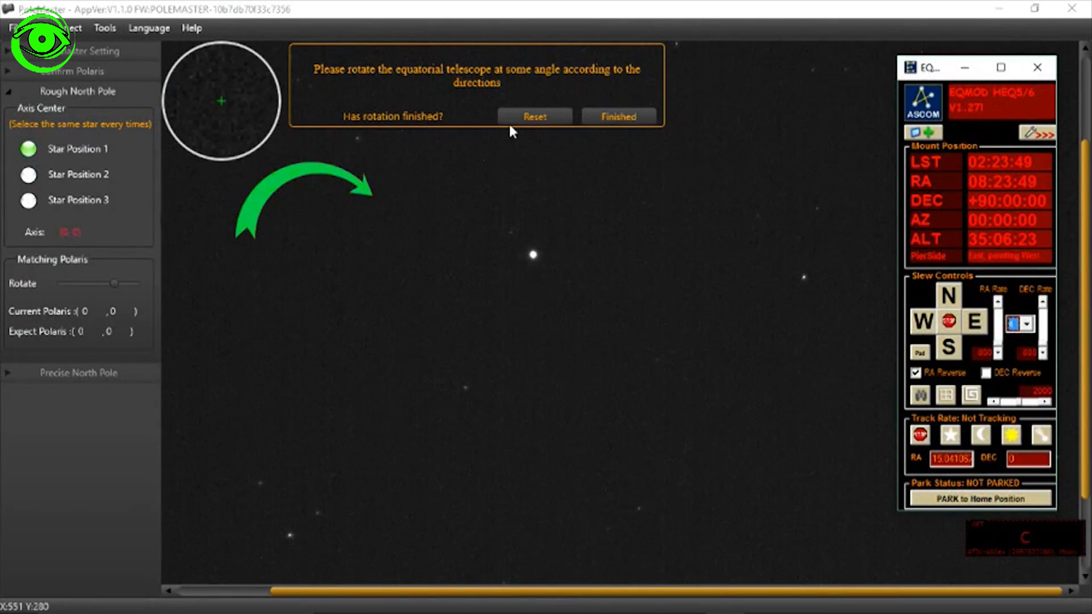
- Slew the mount east in RA to about 03:47, then confirm the rotation in PoleMaster
{"action": "left_click", "coordinate": [975, 322]}
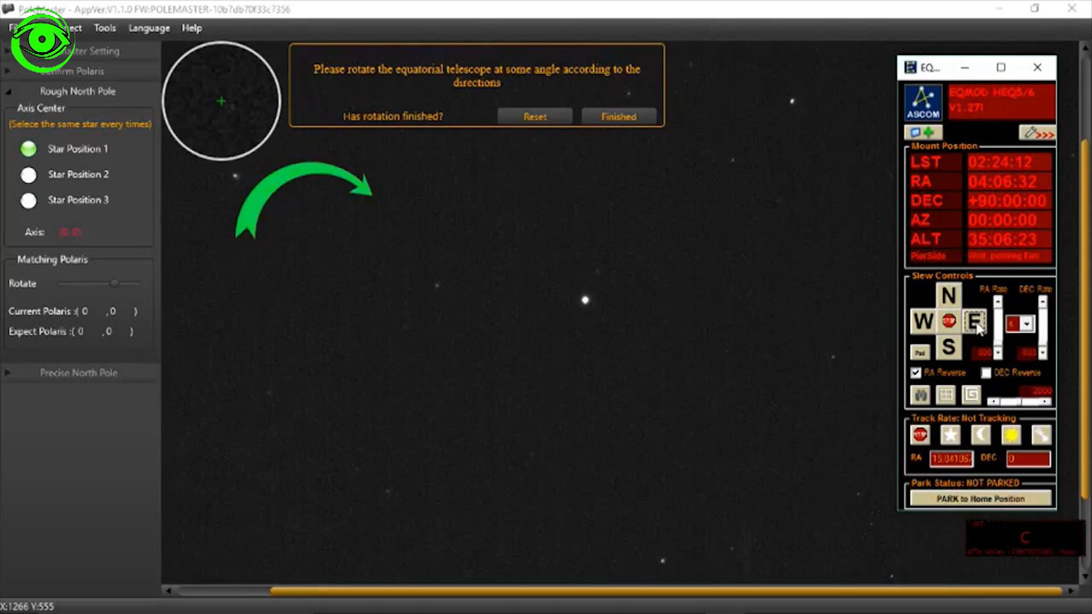
{"action": "left_click_drag", "start_coordinate": [977, 329], "coordinate": [977, 328]}
{"action": "left_click", "coordinate": [768, 15]}
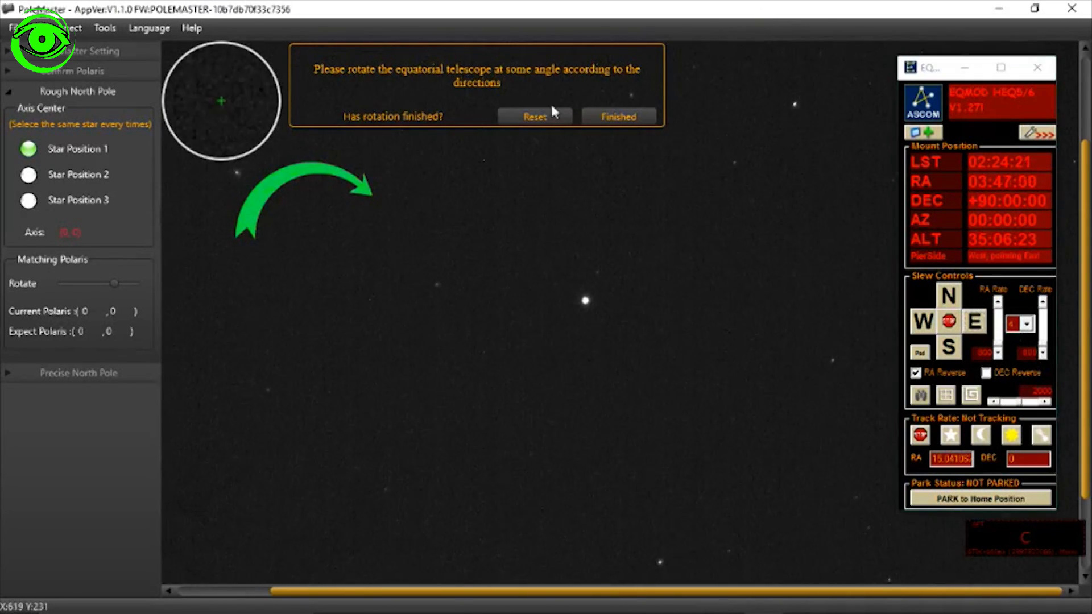
{"action": "left_click", "coordinate": [621, 118]}
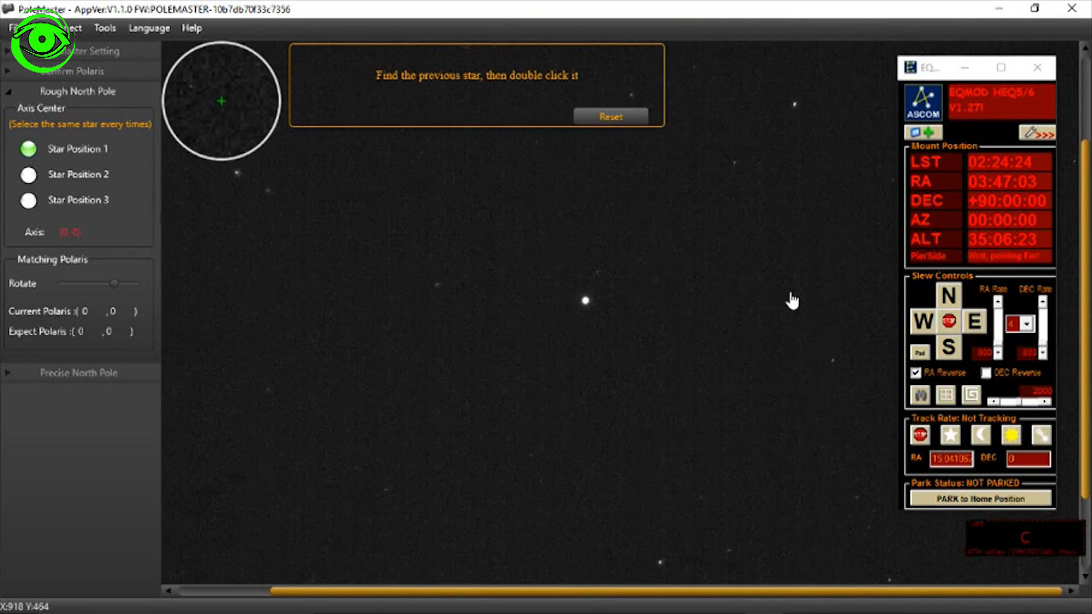
- Record the same star as Star Position 2 and start slewing the mount east again
{"action": "scroll", "coordinate": [662, 459], "scroll_direction": "down", "scroll_amount": 2}
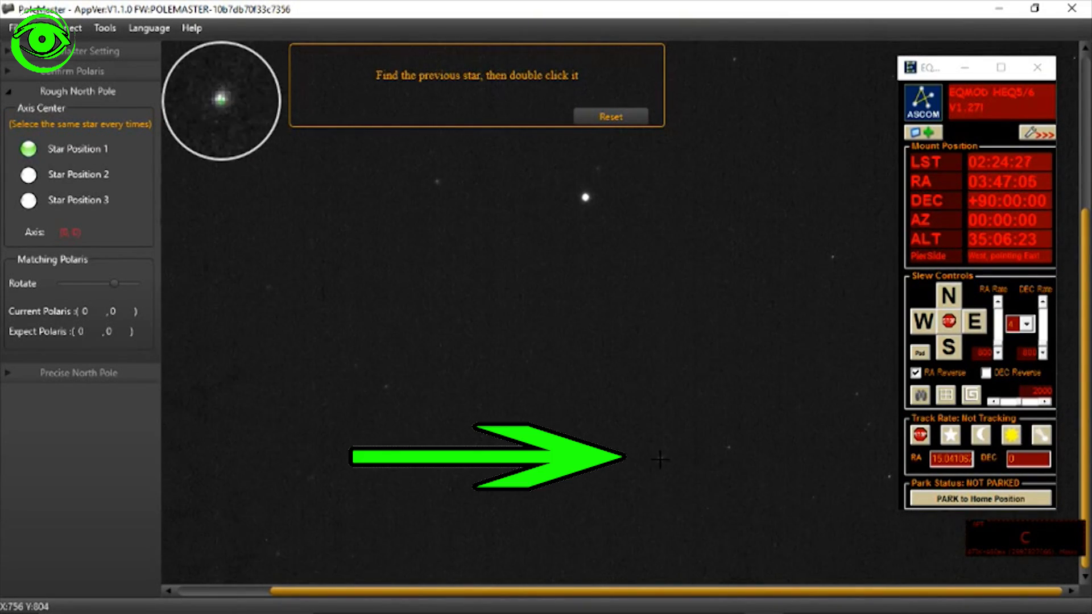
{"action": "double_click", "coordinate": [659, 459]}
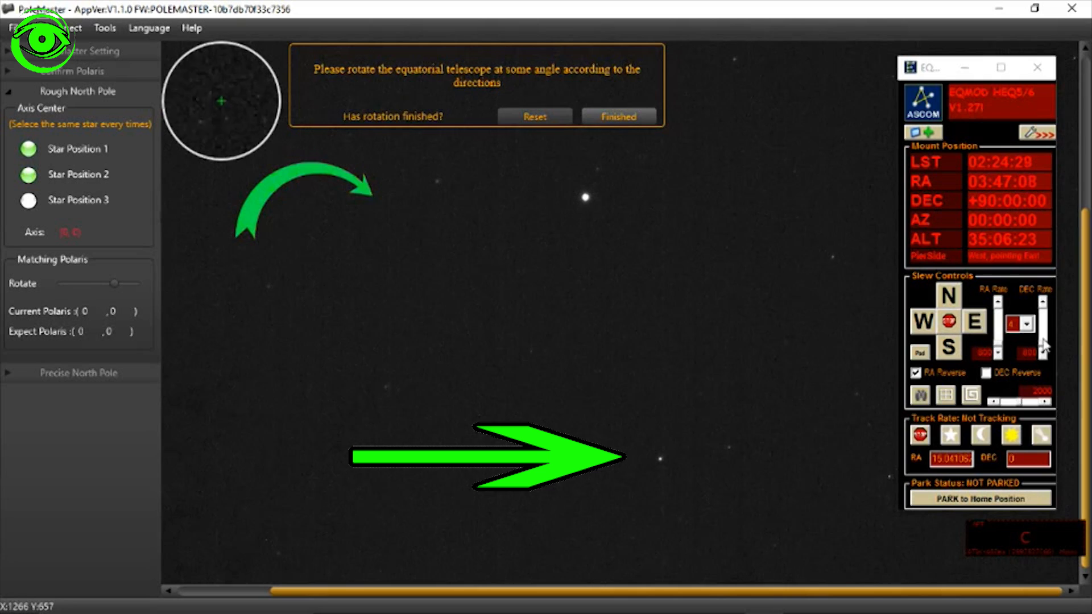
{"action": "left_click", "coordinate": [974, 323]}
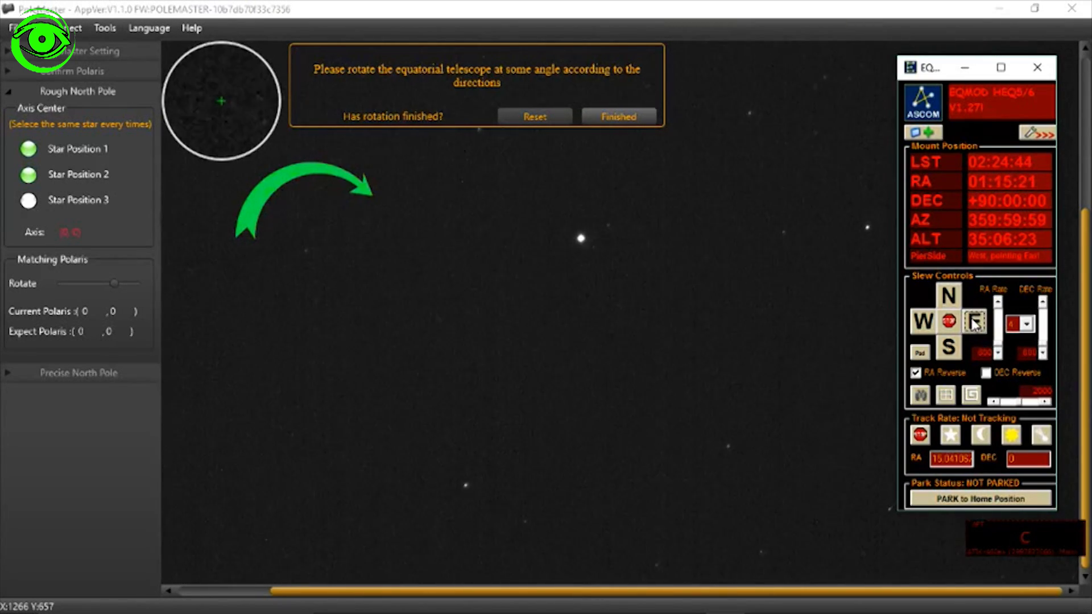
- Keep slewing east in RA until near 00:16, then confirm the rotation is finished
{"action": "left_click_drag", "start_coordinate": [974, 323], "coordinate": [973, 325]}
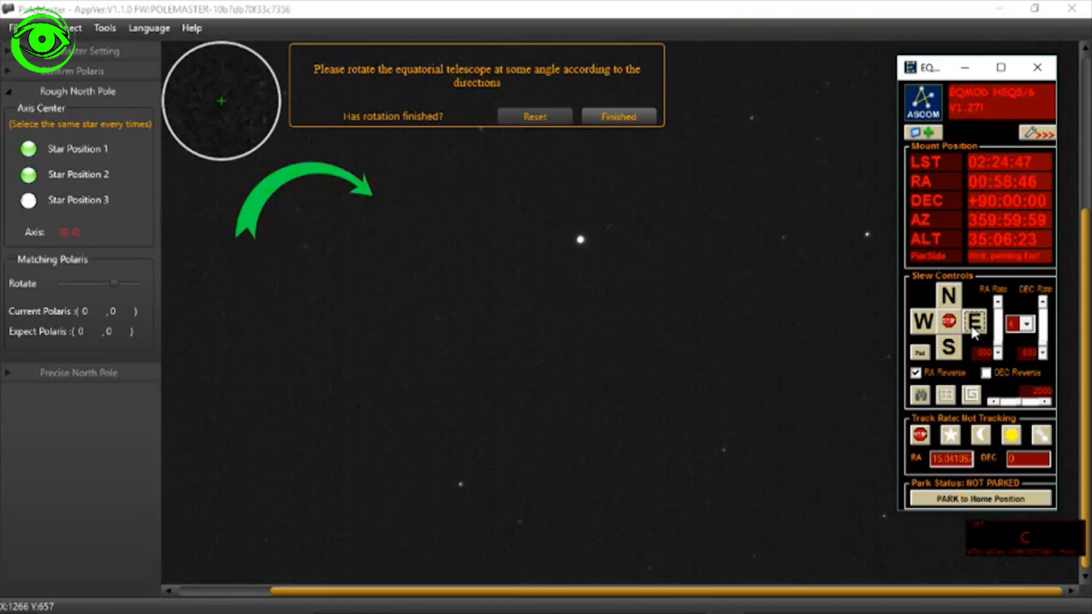
{"action": "left_click", "coordinate": [973, 321]}
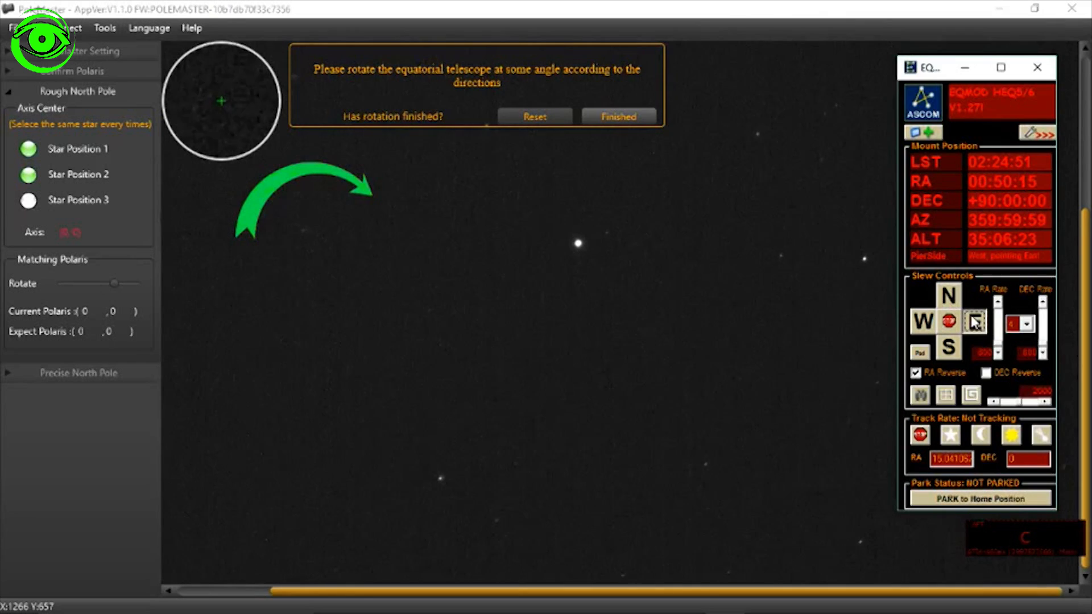
{"action": "left_click", "coordinate": [975, 322]}
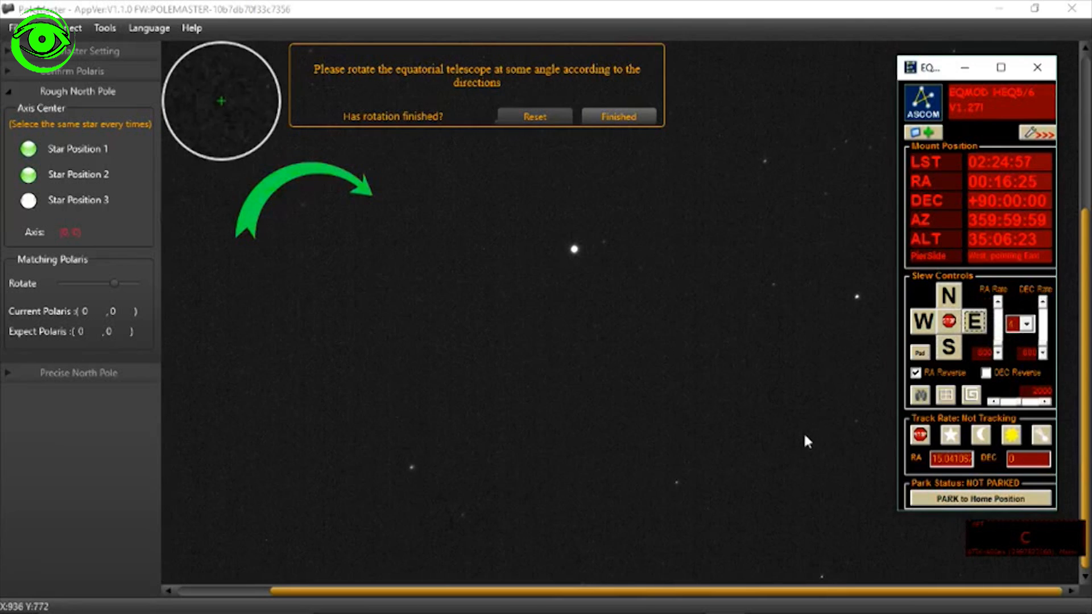
{"action": "left_click", "coordinate": [619, 117]}
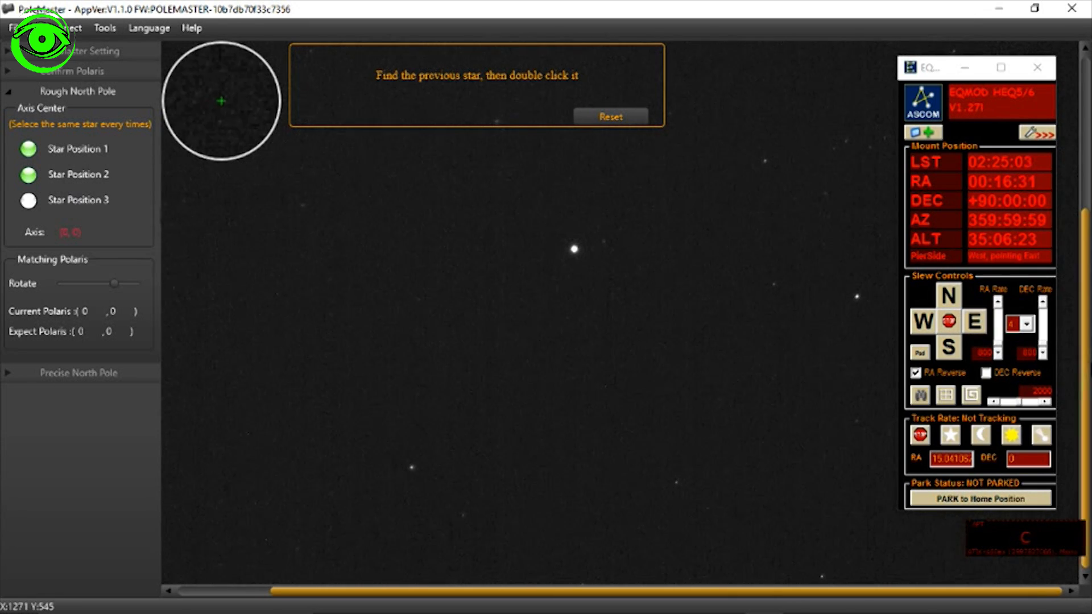
- Locate the reference star again and mark it as Star Position 3
{"action": "scroll", "coordinate": [1088, 276], "scroll_direction": "up", "scroll_amount": 2}
{"action": "scroll", "coordinate": [1088, 274], "scroll_direction": "down", "scroll_amount": 2}
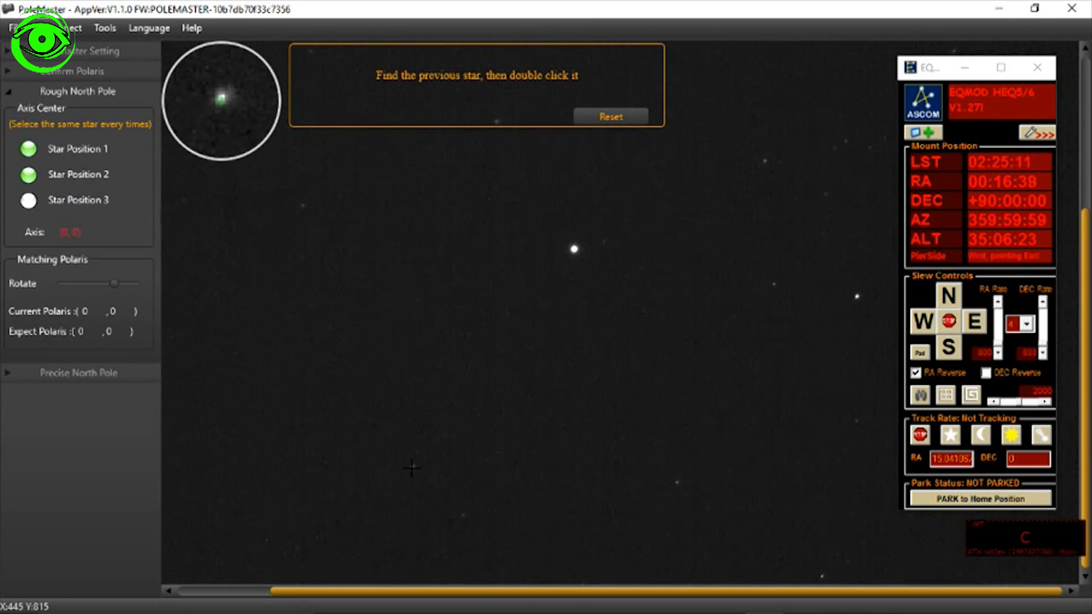
{"action": "double_click", "coordinate": [411, 467]}
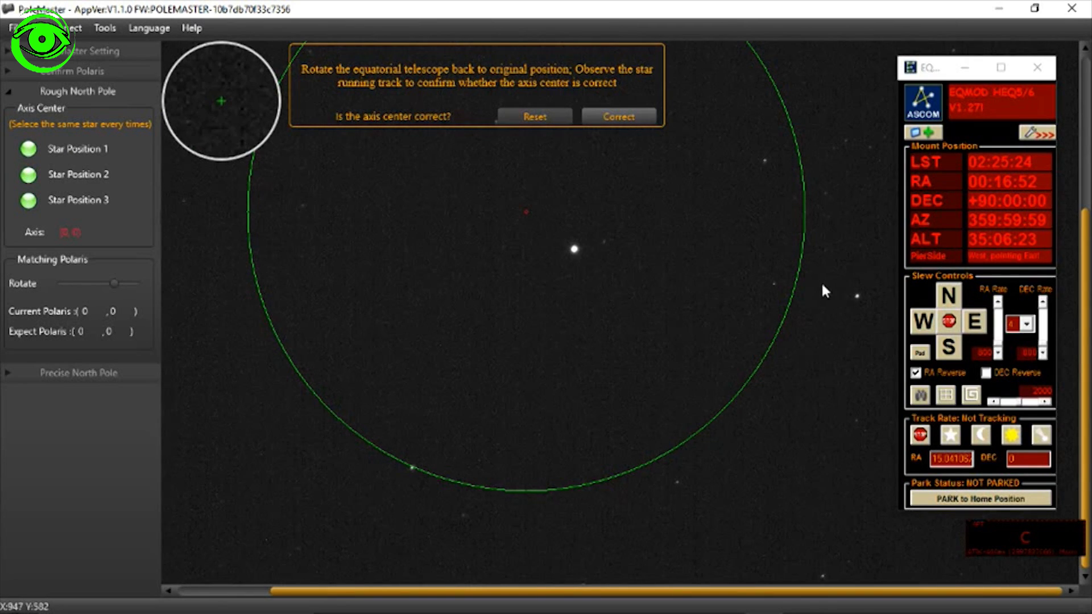
- Park the mount to its home position, minimize EQMOD, and accept the axis centre as Correct
{"action": "left_click", "coordinate": [965, 499]}
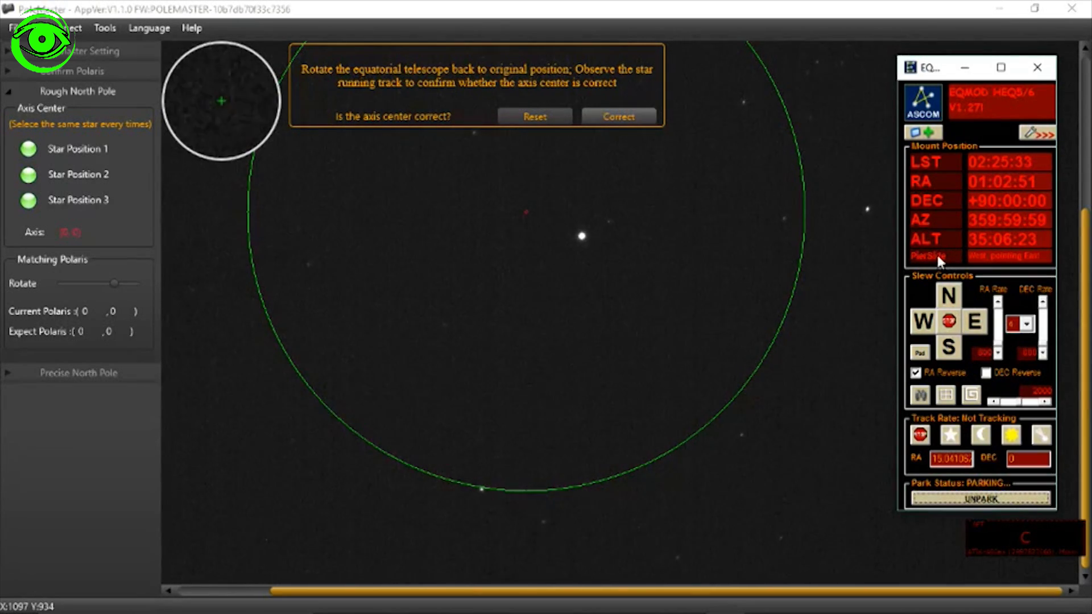
{"action": "left_click", "coordinate": [866, 17]}
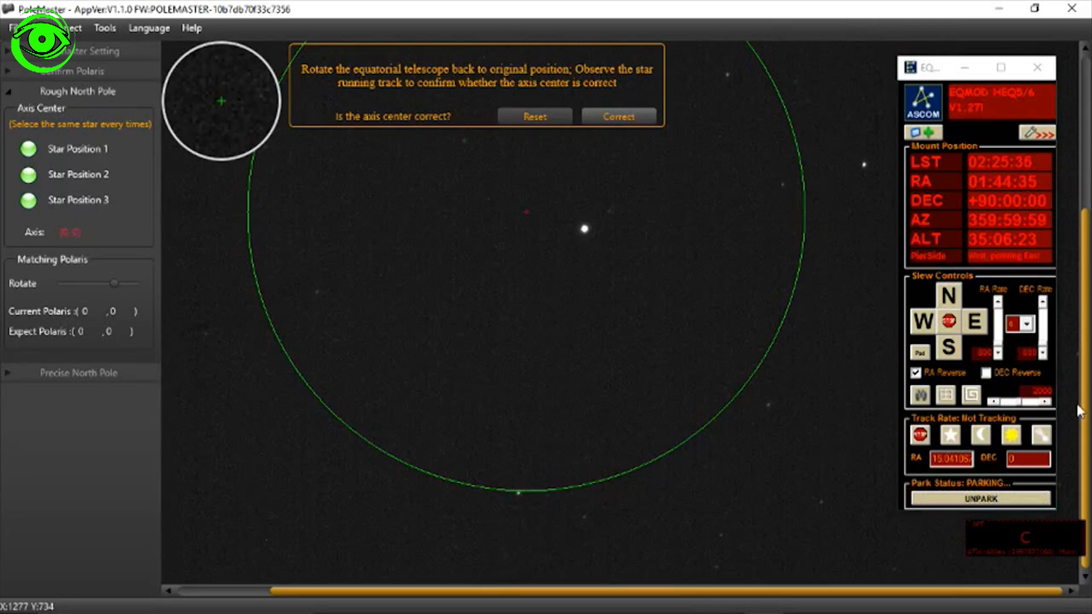
{"action": "left_click", "coordinate": [974, 79]}
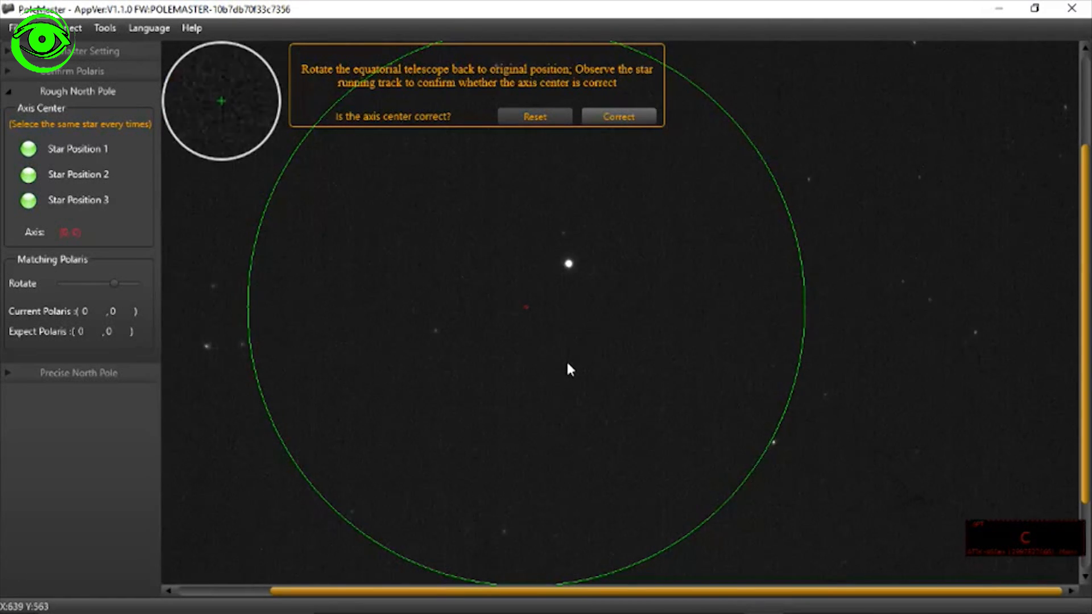
{"action": "mouse_move", "coordinate": [569, 609]}
{"action": "left_click", "coordinate": [724, 598]}
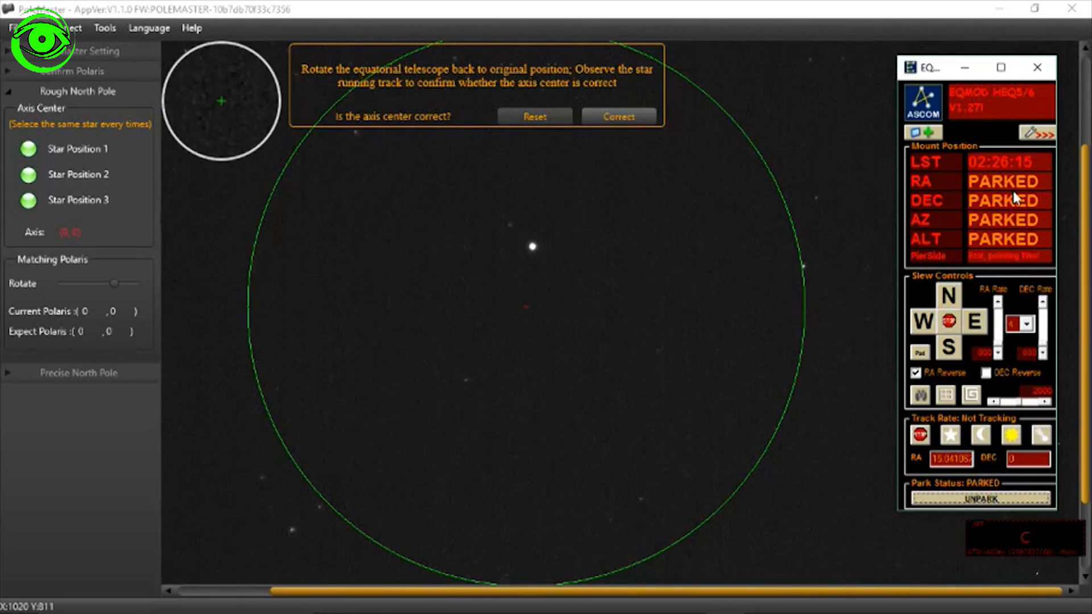
{"action": "left_click", "coordinate": [964, 69]}
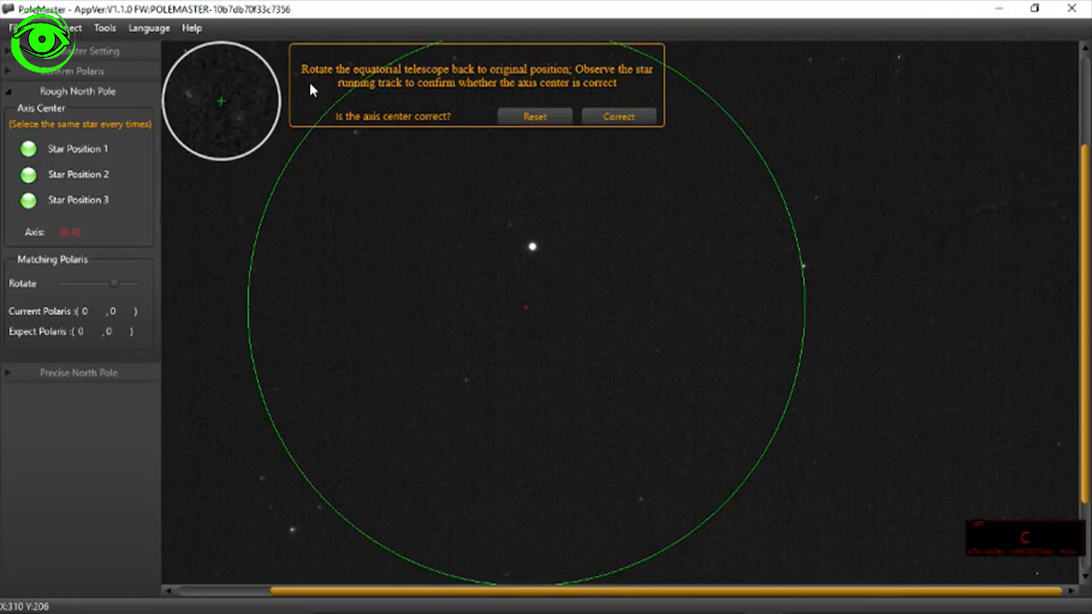
{"action": "left_click", "coordinate": [619, 116]}
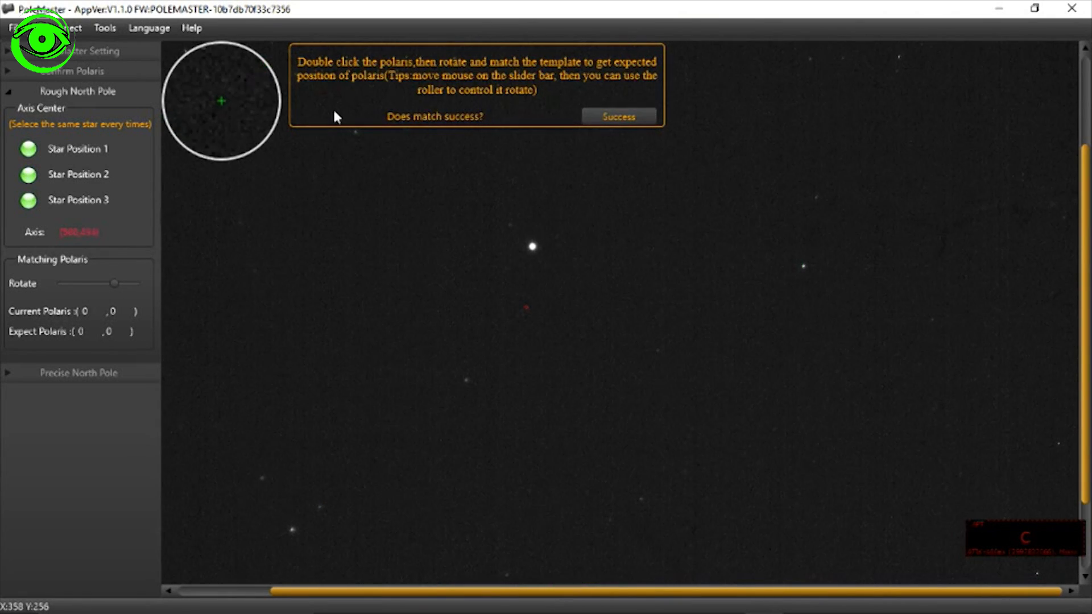
- Mark Polaris and rotate the template to fit, giving expected position (599, 415), then confirm Success
{"action": "double_click", "coordinate": [533, 248]}
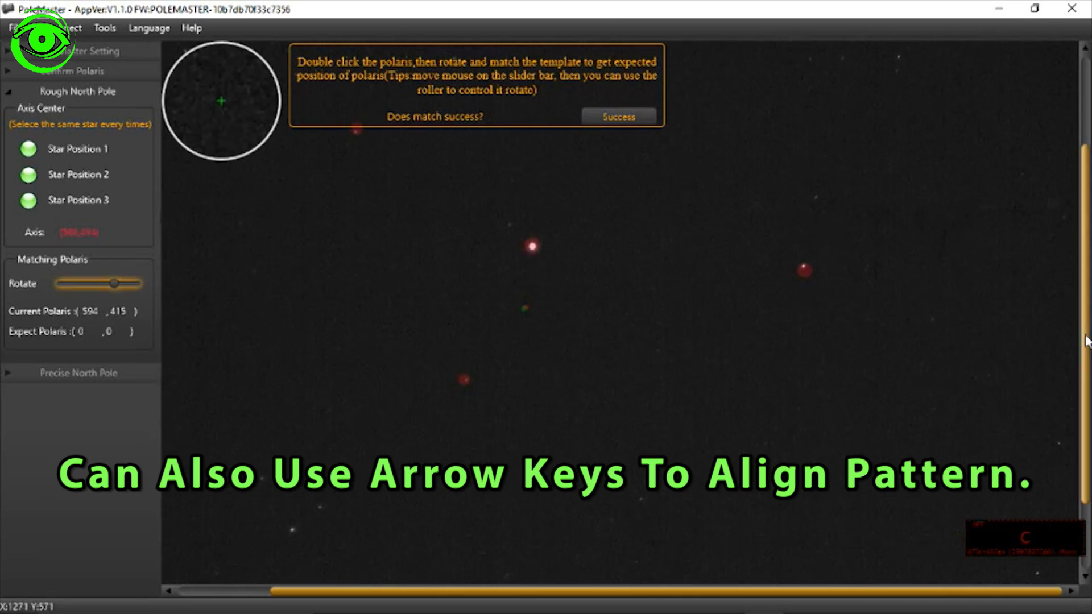
{"action": "left_click_drag", "start_coordinate": [1084, 334], "coordinate": [1085, 317]}
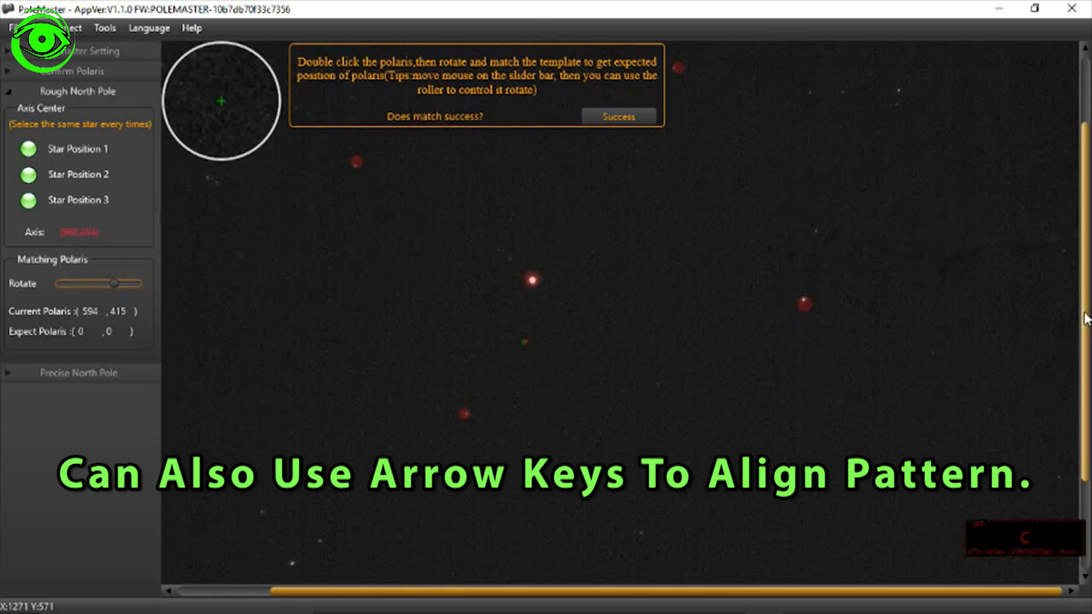
{"action": "left_click", "coordinate": [113, 282]}
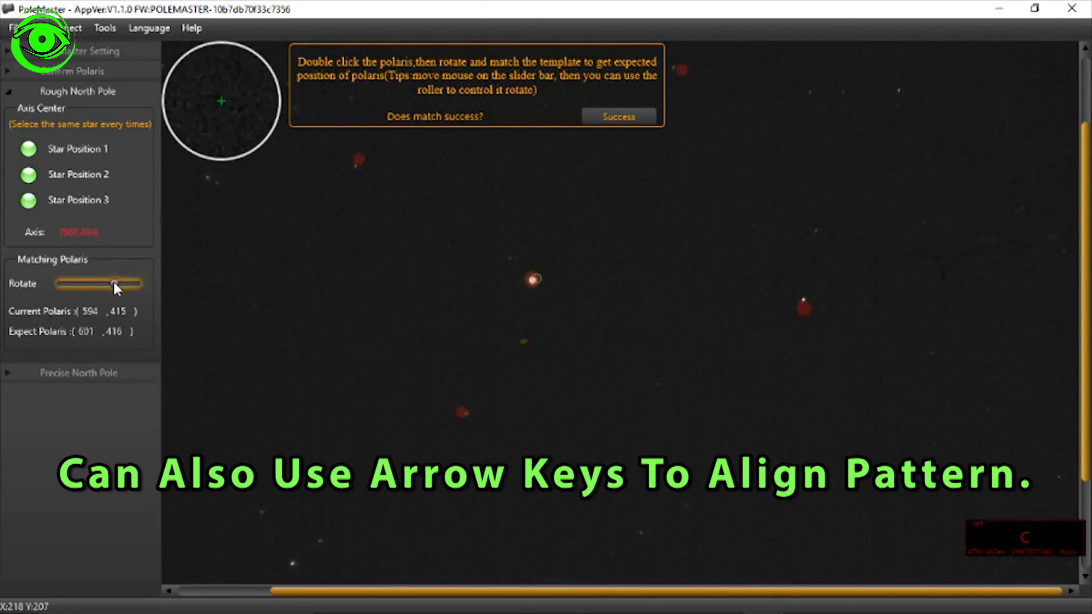
{"action": "key", "text": "Left"}
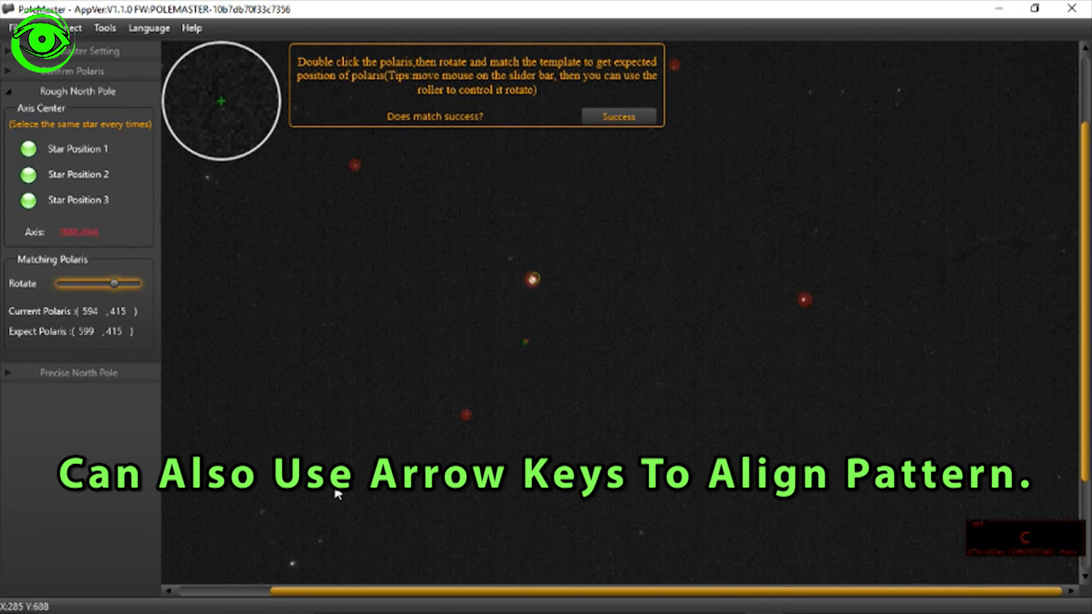
{"action": "scroll", "coordinate": [337, 494], "scroll_direction": "up", "scroll_amount": 3}
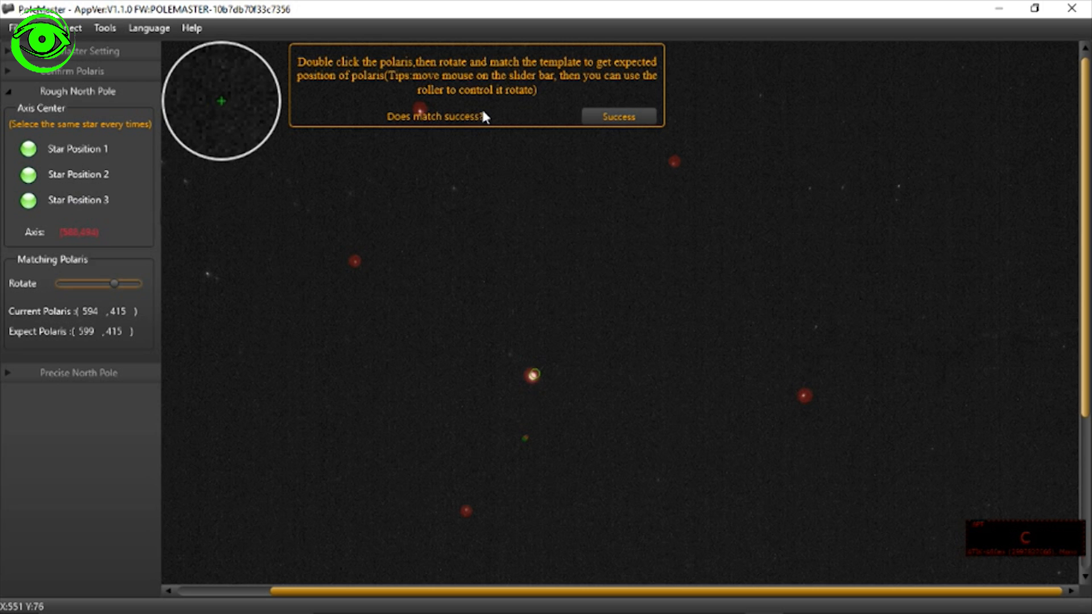
{"action": "scroll", "coordinate": [538, 347], "scroll_direction": "down", "scroll_amount": 1}
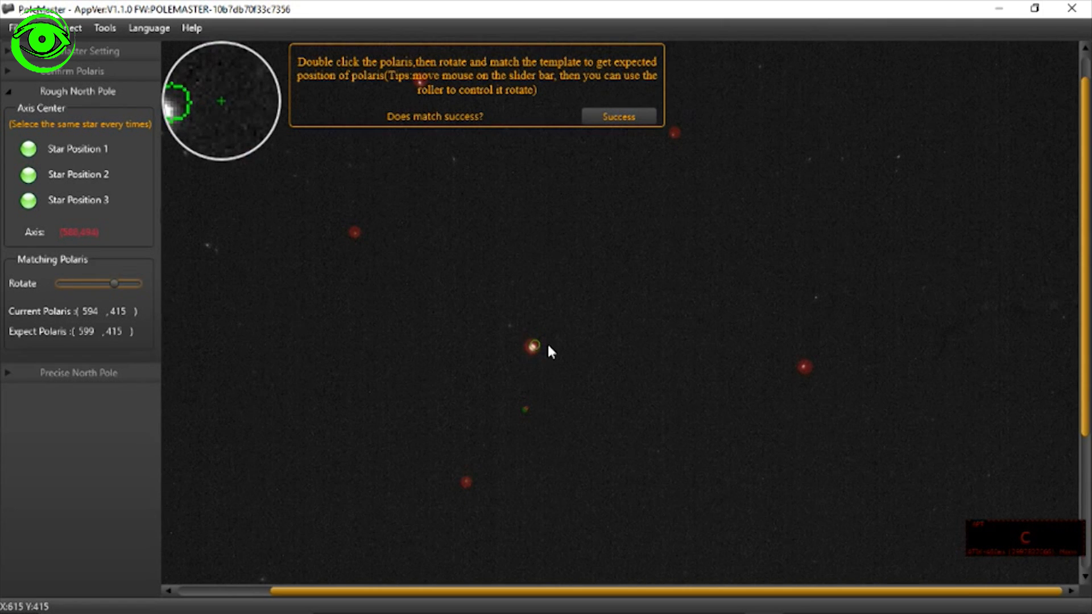
{"action": "left_click", "coordinate": [617, 117]}
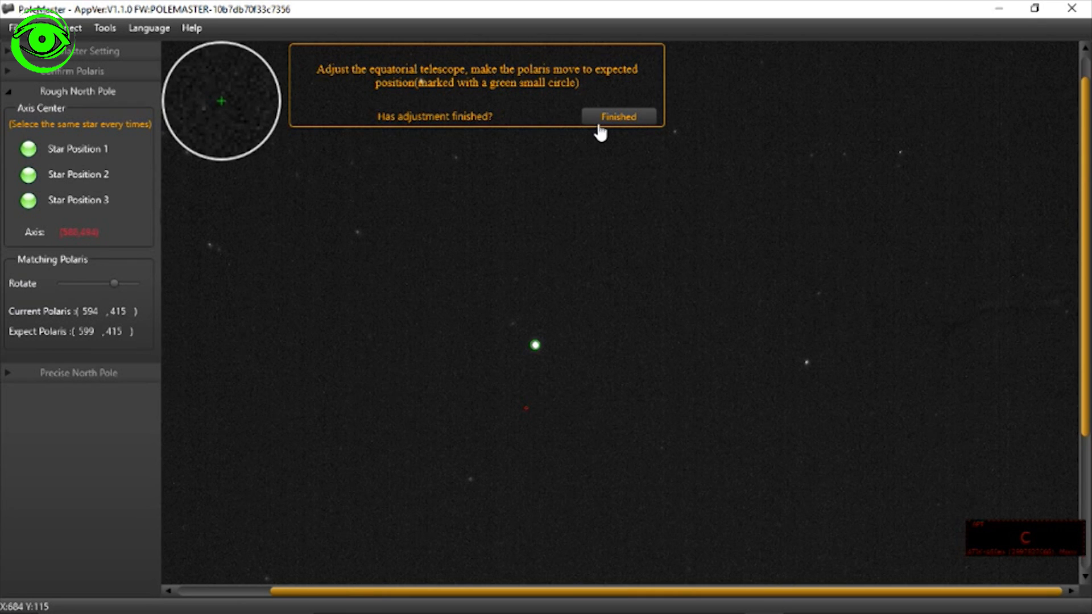
- Confirm the rough adjustment is done once Polaris sits in the small green circle
{"action": "left_click", "coordinate": [598, 127]}
- Re-mark Polaris, rotate the template with the Rotate slider to fit it, and accept the match
{"action": "double_click", "coordinate": [534, 344]}
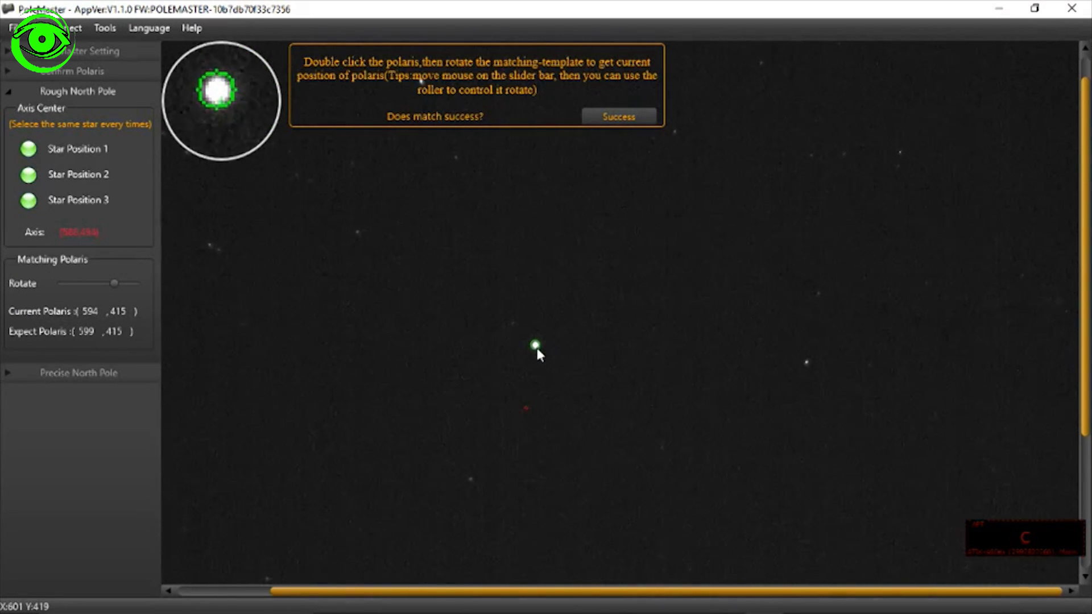
{"action": "double_click", "coordinate": [536, 346]}
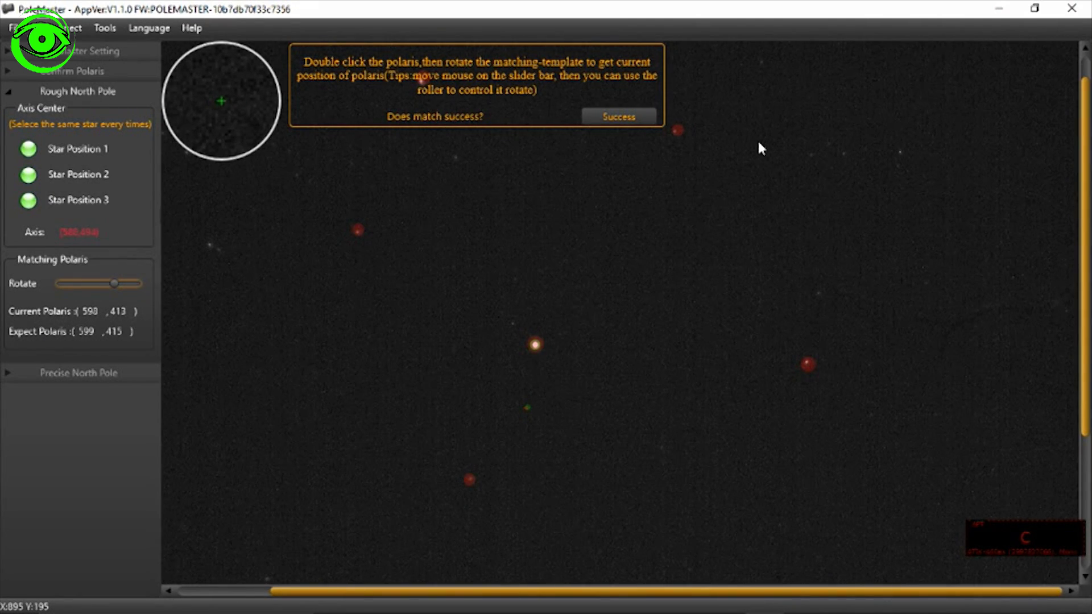
{"action": "scroll", "coordinate": [116, 284], "scroll_direction": "up", "scroll_amount": 2}
{"action": "scroll", "coordinate": [115, 287], "scroll_direction": "down", "scroll_amount": 3}
{"action": "scroll", "coordinate": [115, 287], "scroll_direction": "up", "scroll_amount": 3}
{"action": "scroll", "coordinate": [116, 288], "scroll_direction": "down", "scroll_amount": 1}
{"action": "left_click", "coordinate": [619, 117]}
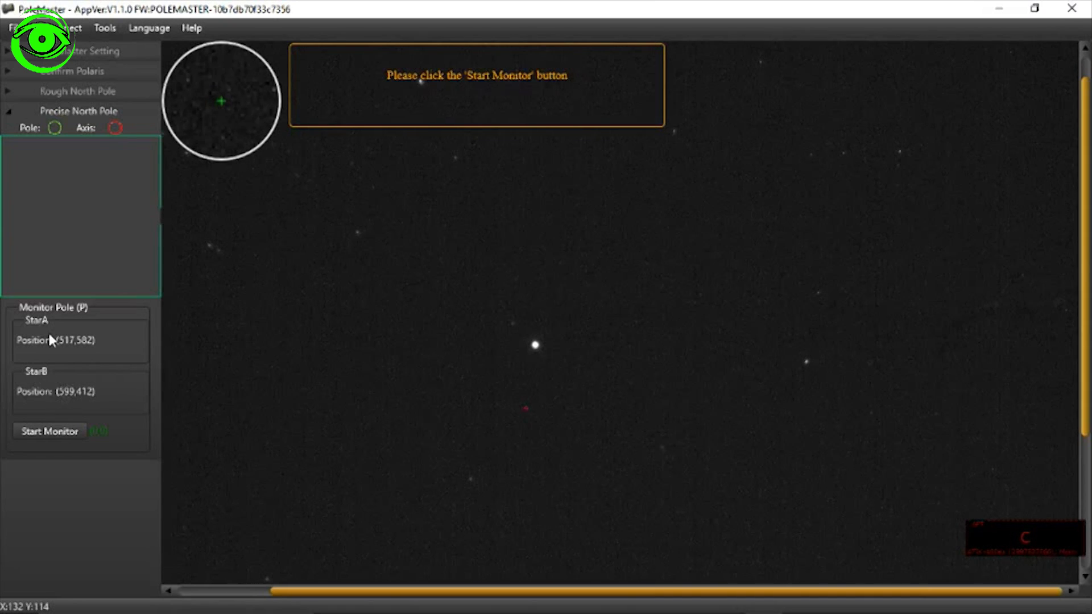
- Monitor the pole position and finish once the pole and axis circles overlap
{"action": "left_click", "coordinate": [69, 434]}
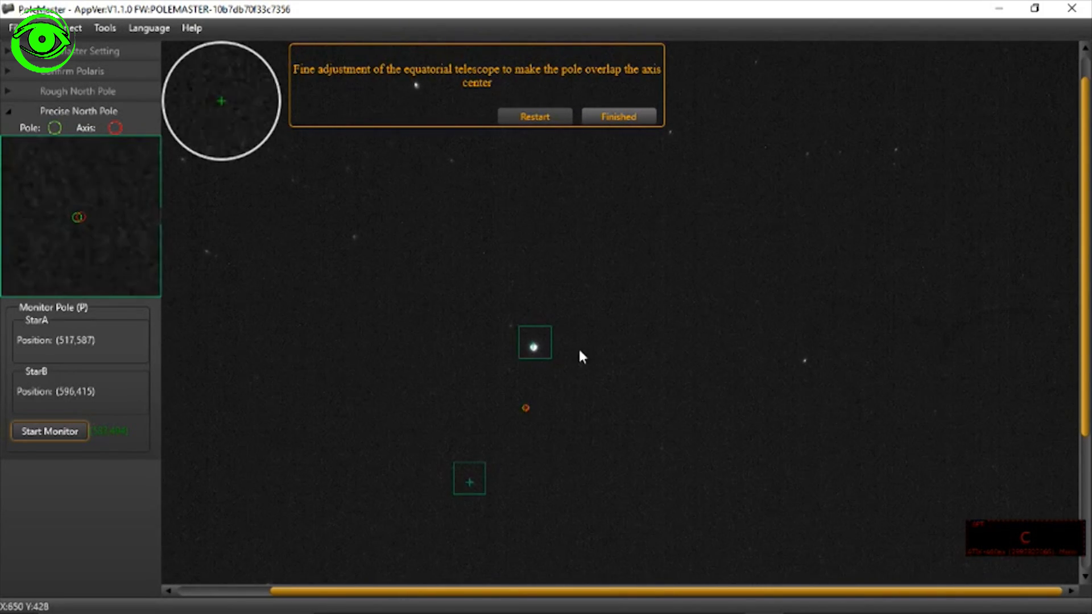
{"action": "left_click", "coordinate": [604, 113]}
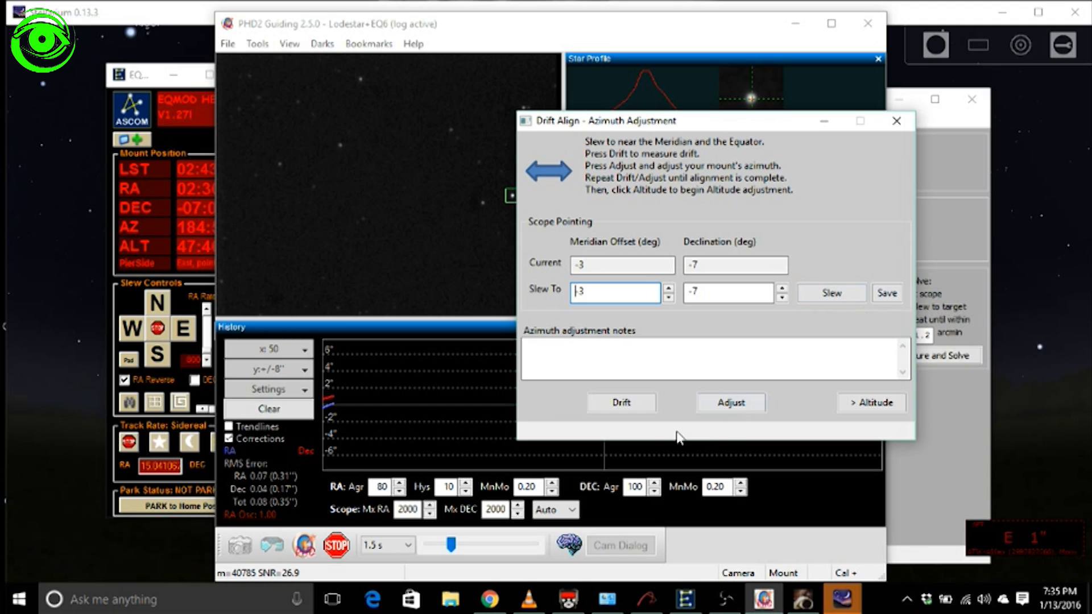
- Run azimuth drift at meridian offset -4°, declination -7° until the error settles at 0.99′
{"action": "left_click", "coordinate": [620, 403]}
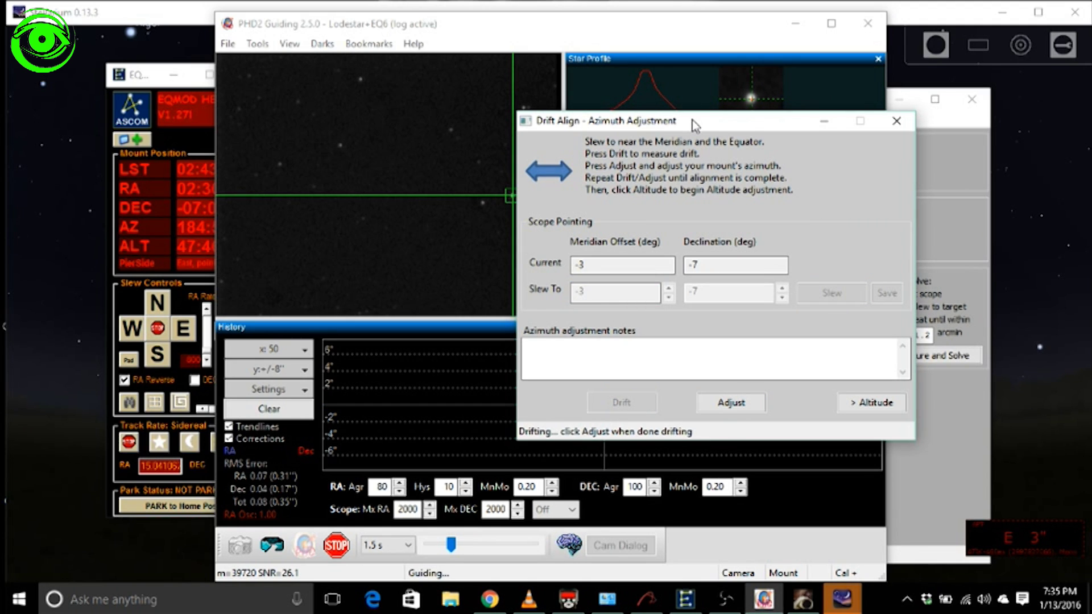
{"action": "left_click_drag", "start_coordinate": [684, 123], "coordinate": [810, 31]}
{"action": "left_click_drag", "start_coordinate": [570, 26], "coordinate": [420, 30]}
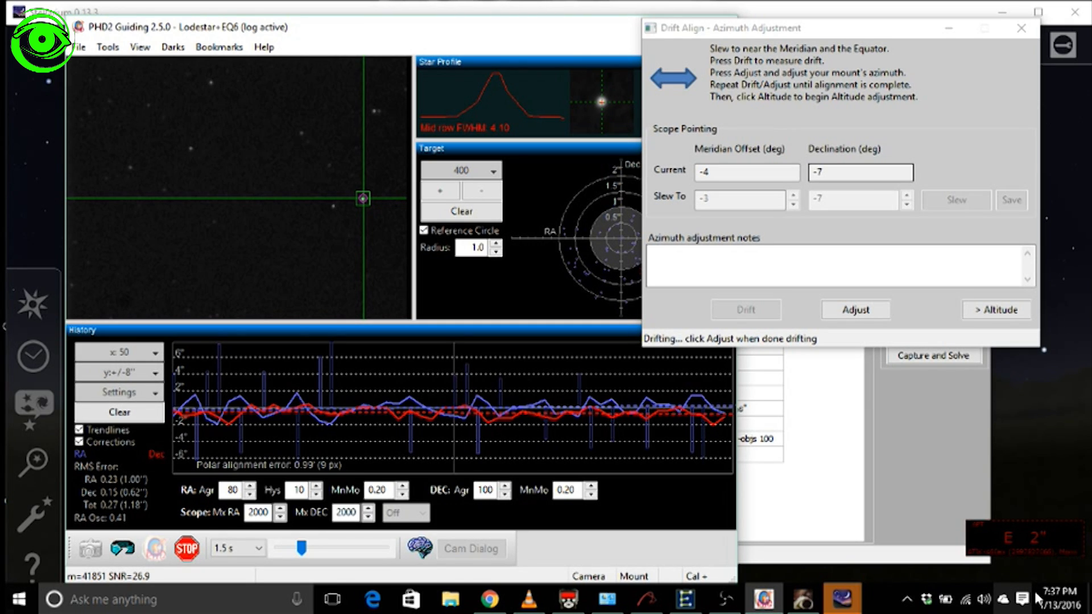
- Switch to the Altitude stage and slew to meridian offset -51°, declination 0°
{"action": "left_click", "coordinate": [996, 309]}
{"action": "left_click", "coordinate": [956, 199]}
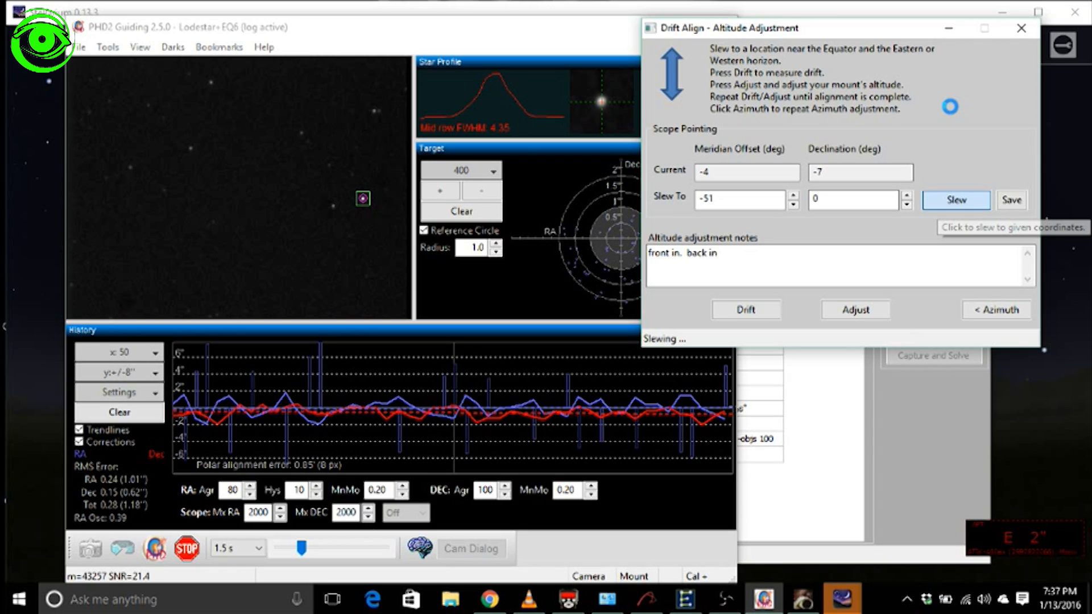